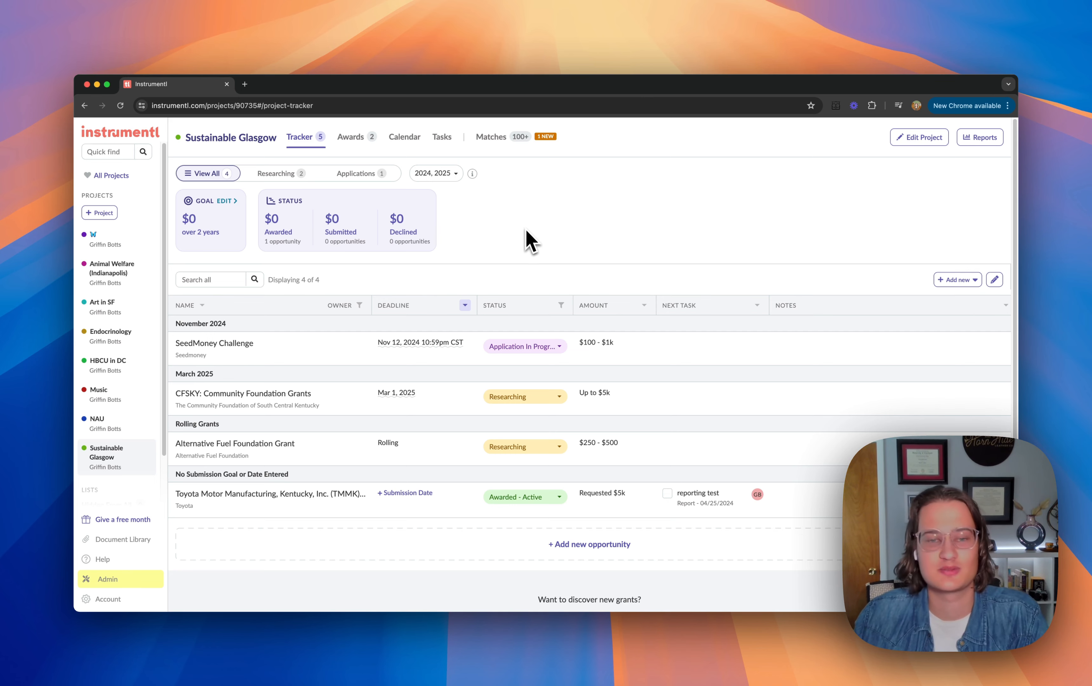
Step: Create a new project named "Bounty of the Barrens" with the Matches & Tracking type and save its overview
left_click(102, 215)
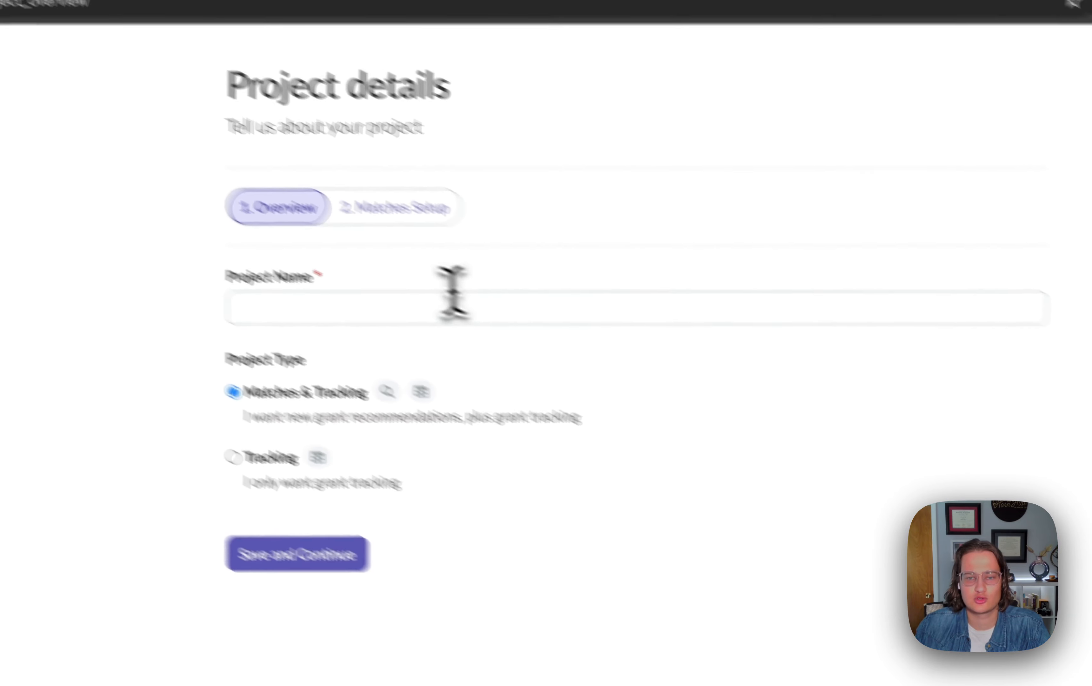
left_click(528, 346)
type("Bounty of the Barr")
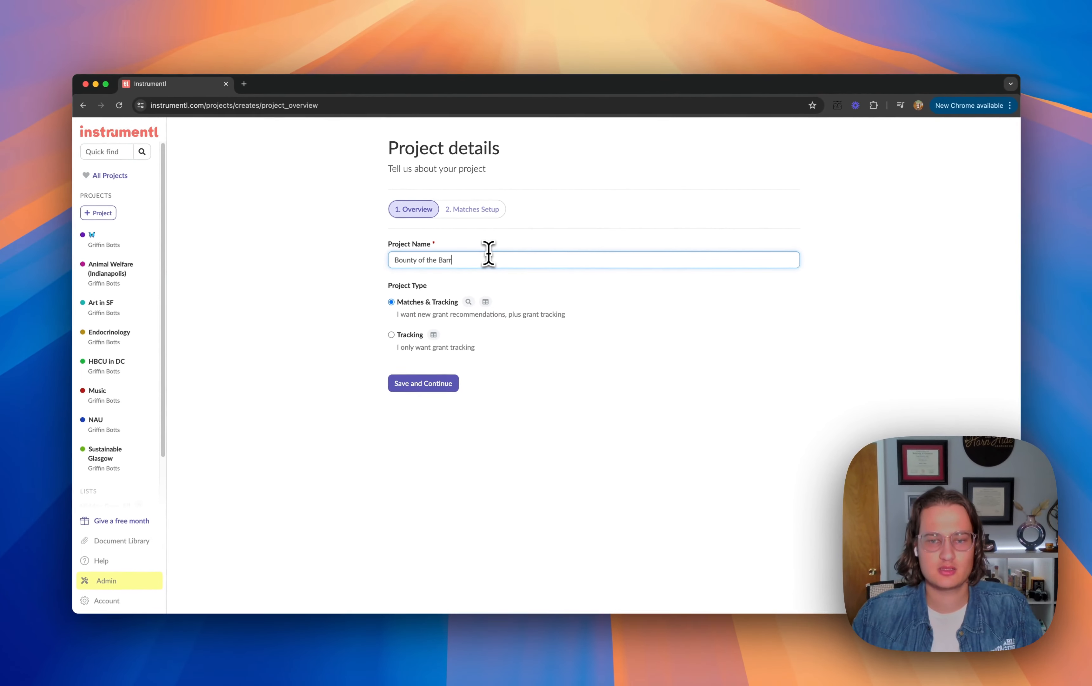
type("ens")
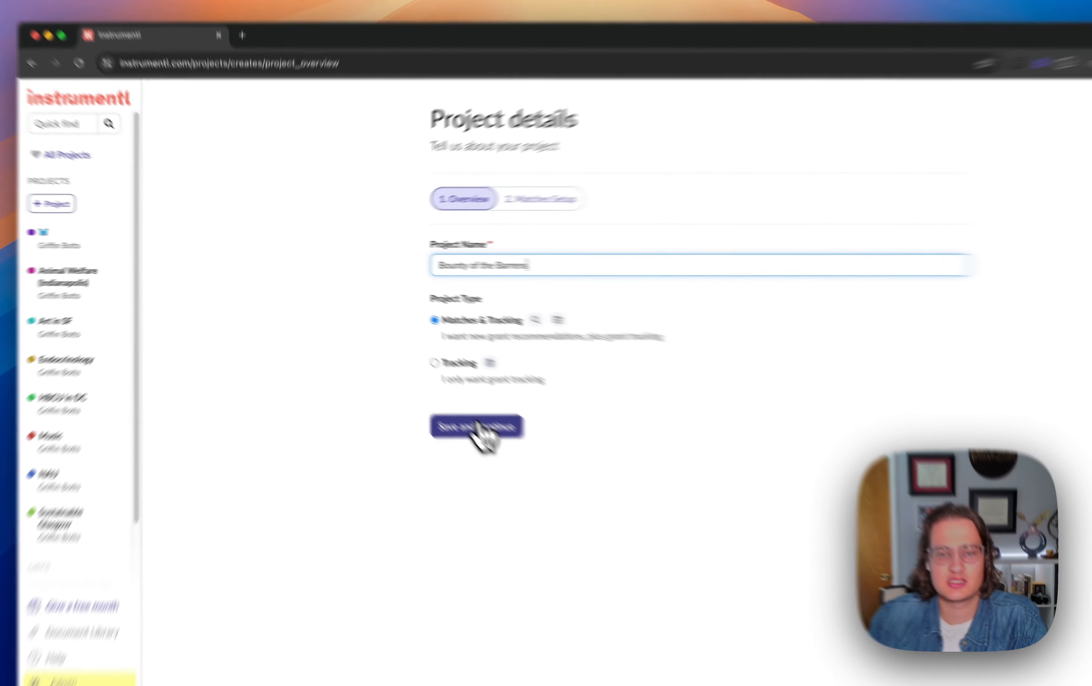
left_click(429, 384)
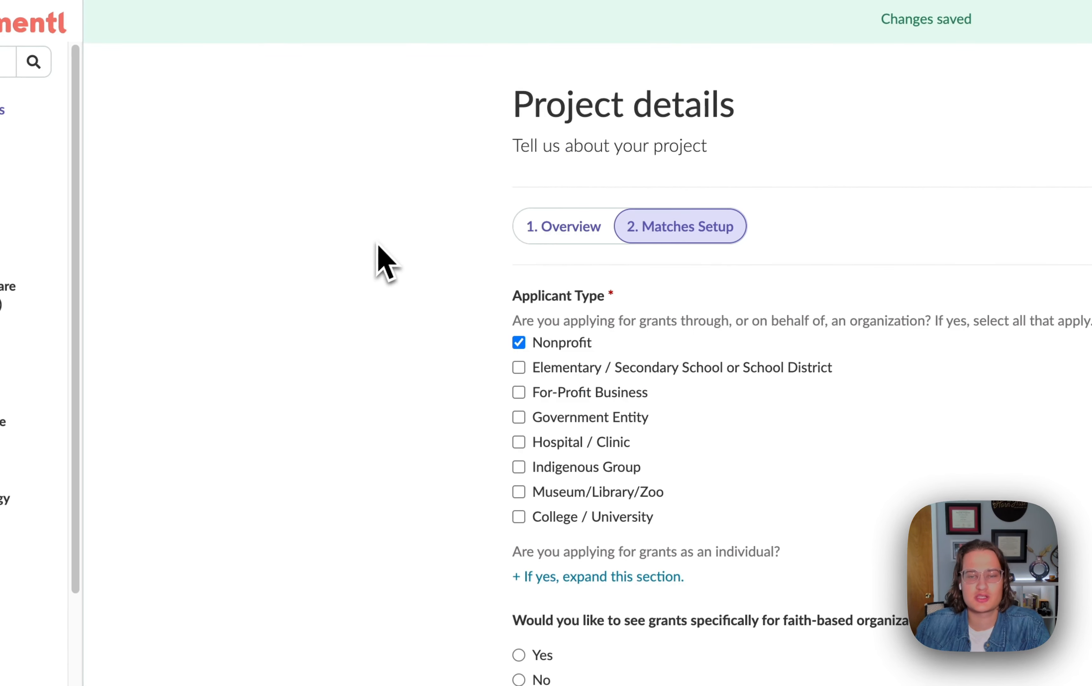
Step: In the matches setup, answer No to seeing grants specifically for faith-based organizations or programs
scroll(385, 240, "down", 2)
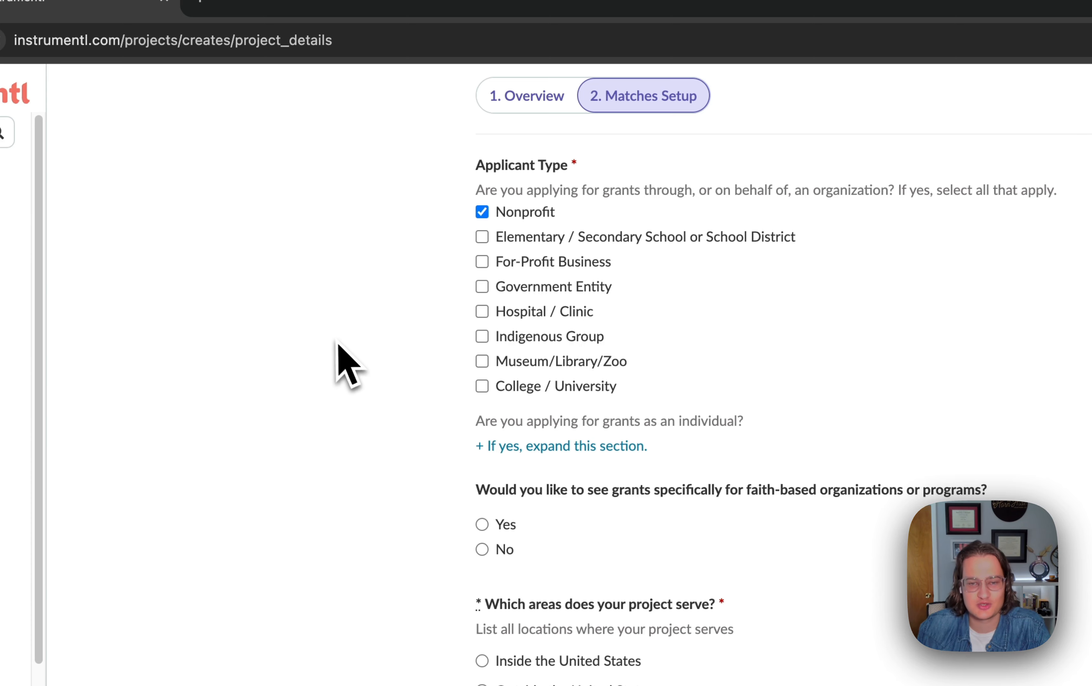
scroll(321, 286, "down", 3)
scroll(358, 353, "down", 3)
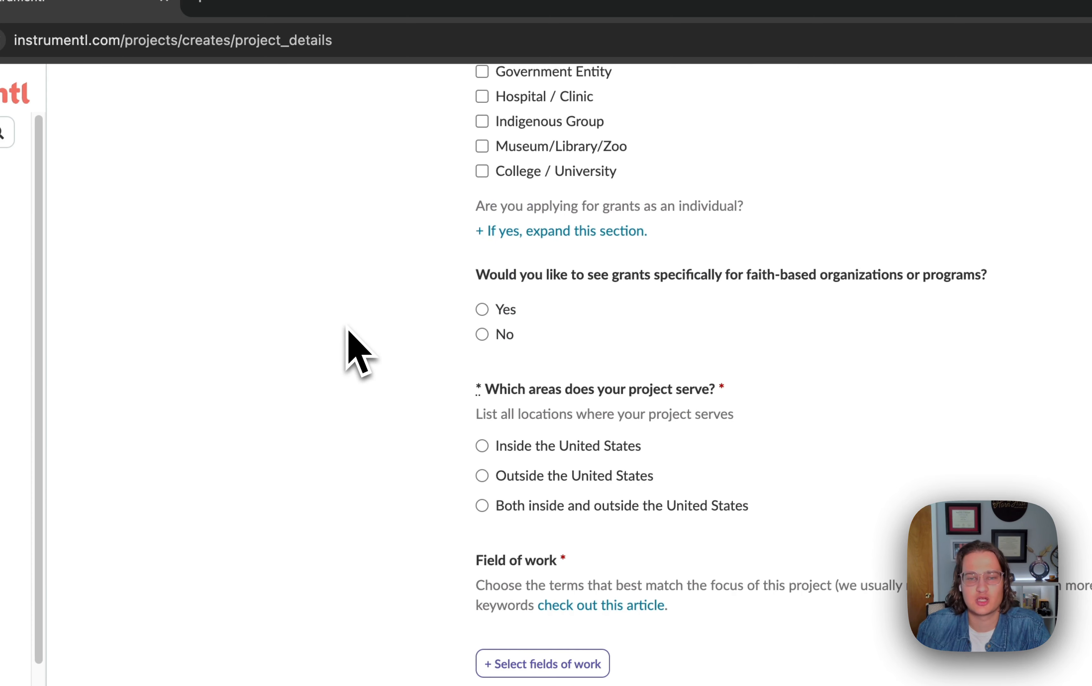
left_click(483, 240)
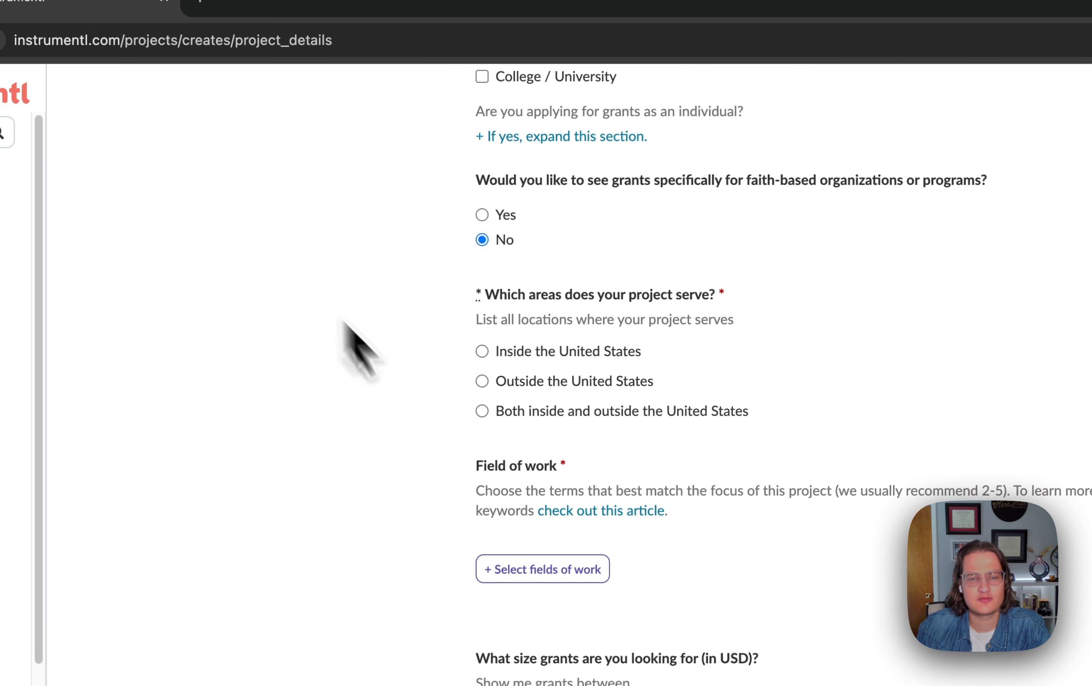
Step: Set the project's service area to inside the United States and add Barren County, Kentucky as a location
left_click(483, 351)
left_click(546, 462)
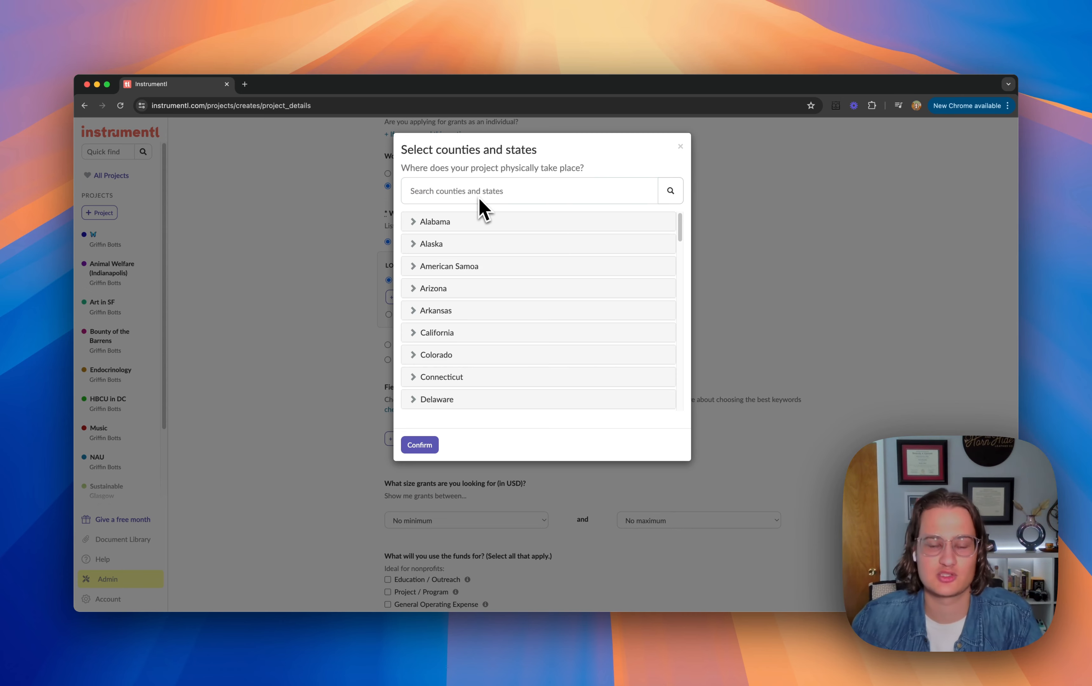
scroll(502, 303, "down", 3)
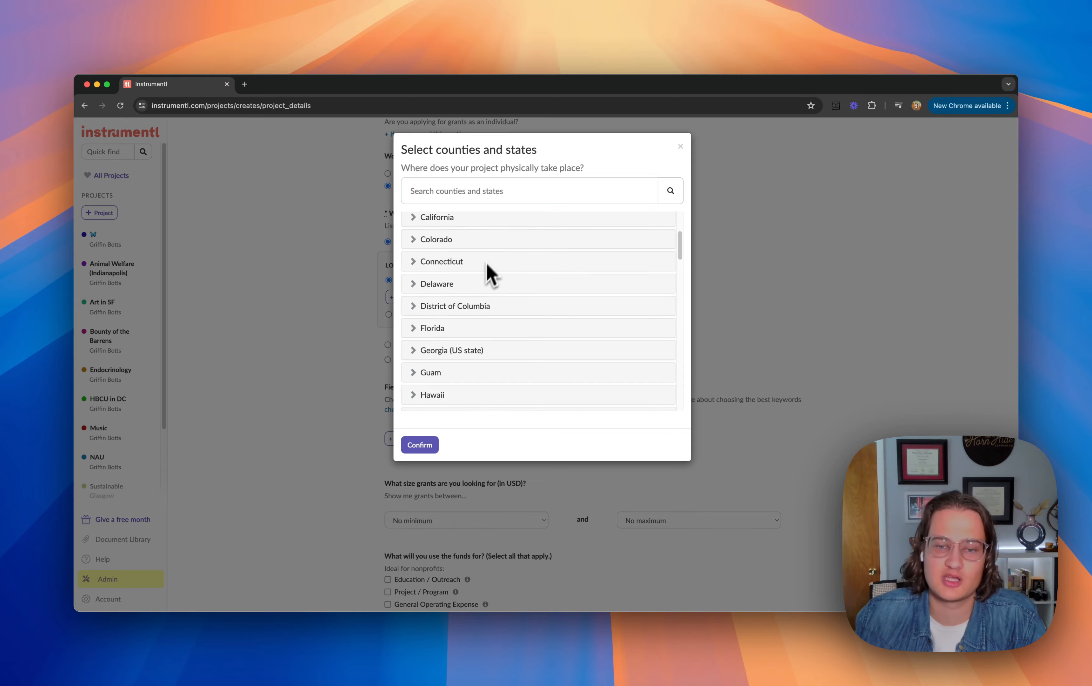
scroll(483, 282, "down", 2)
left_click(499, 193)
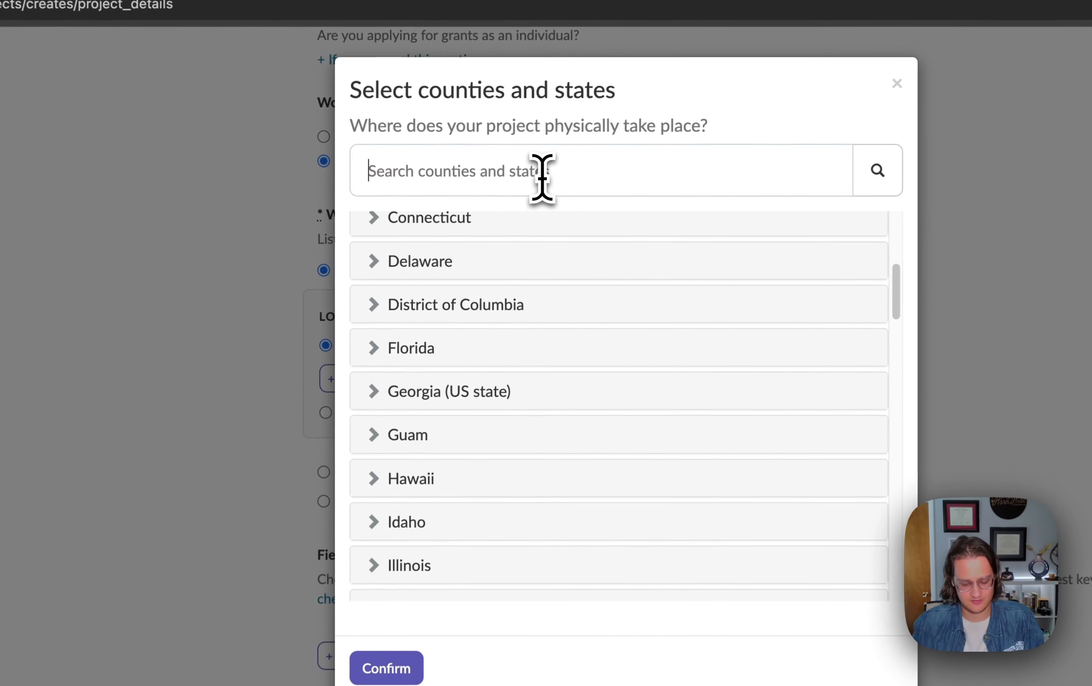
type("barren count")
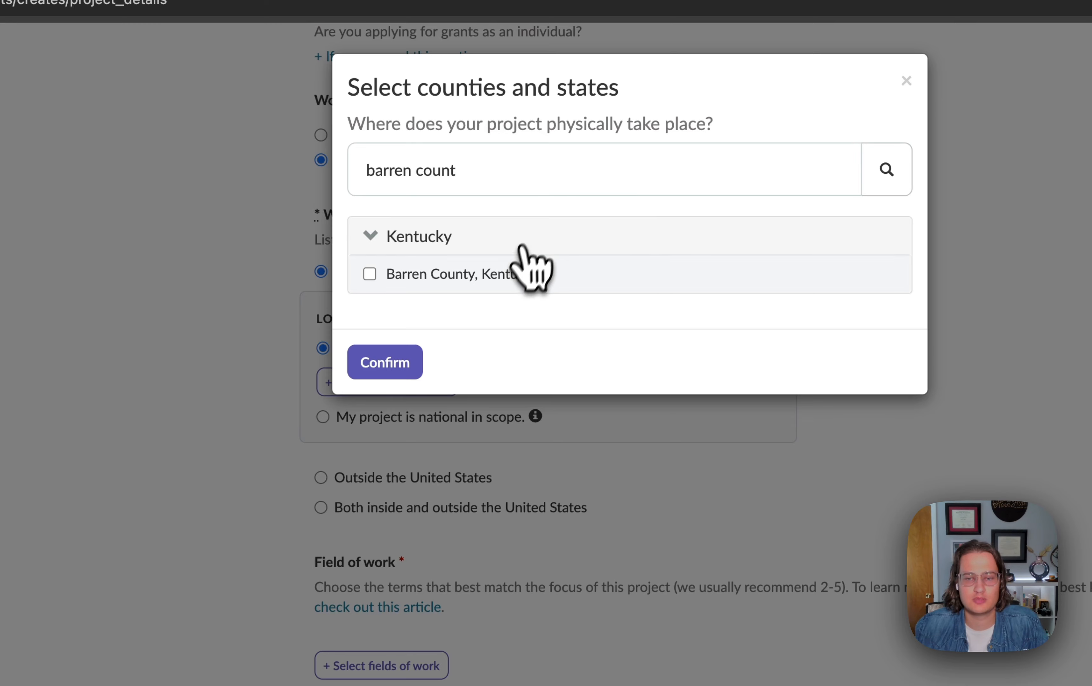
left_click(527, 272)
Step: Search the counties for "warren" and add Warren County, Kentucky to the project locations
triple_click(521, 172)
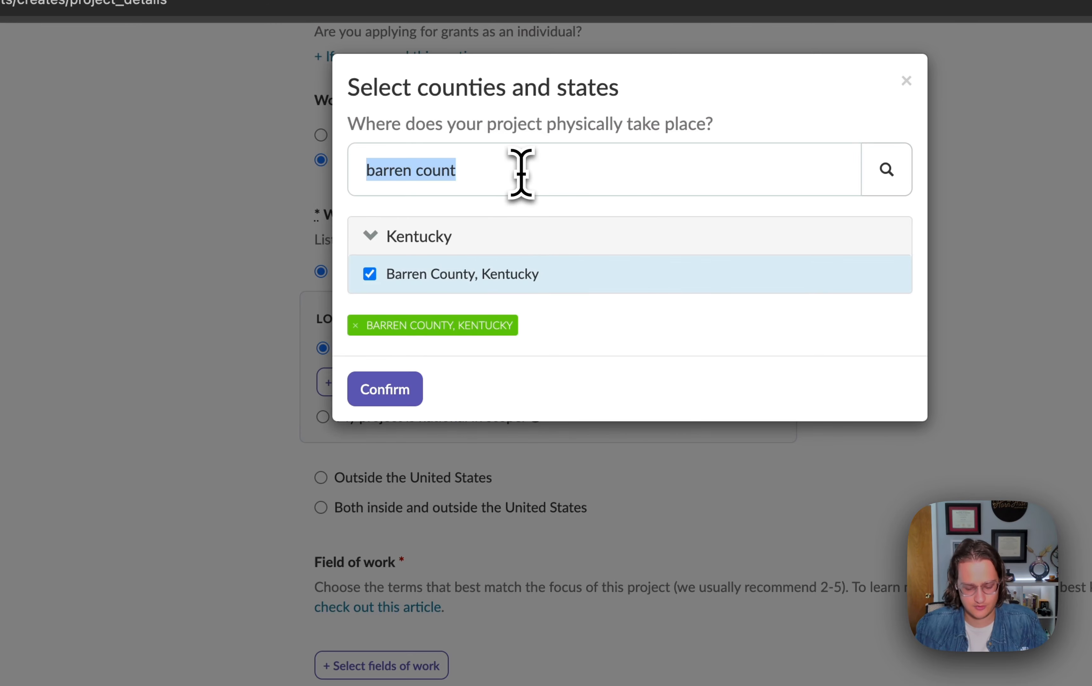
type("warren")
scroll(546, 483, "down", 1)
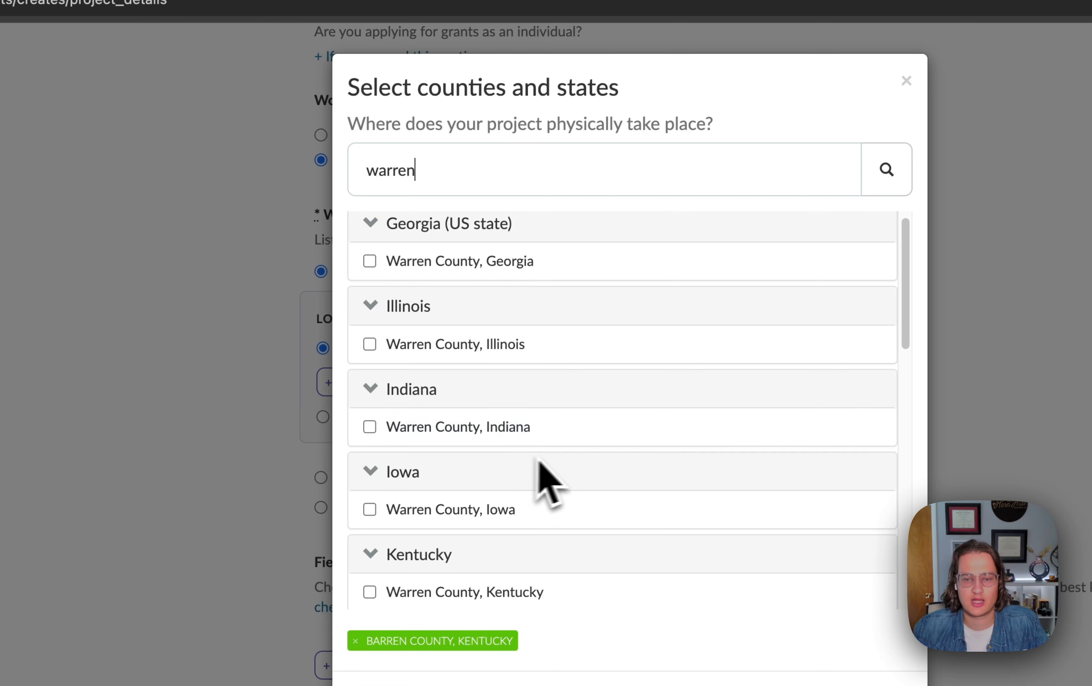
scroll(540, 467, "down", 1)
left_click(555, 536)
Step: Search the counties for "monroe county" and add Monroe County, Kentucky to the project locations
triple_click(544, 170)
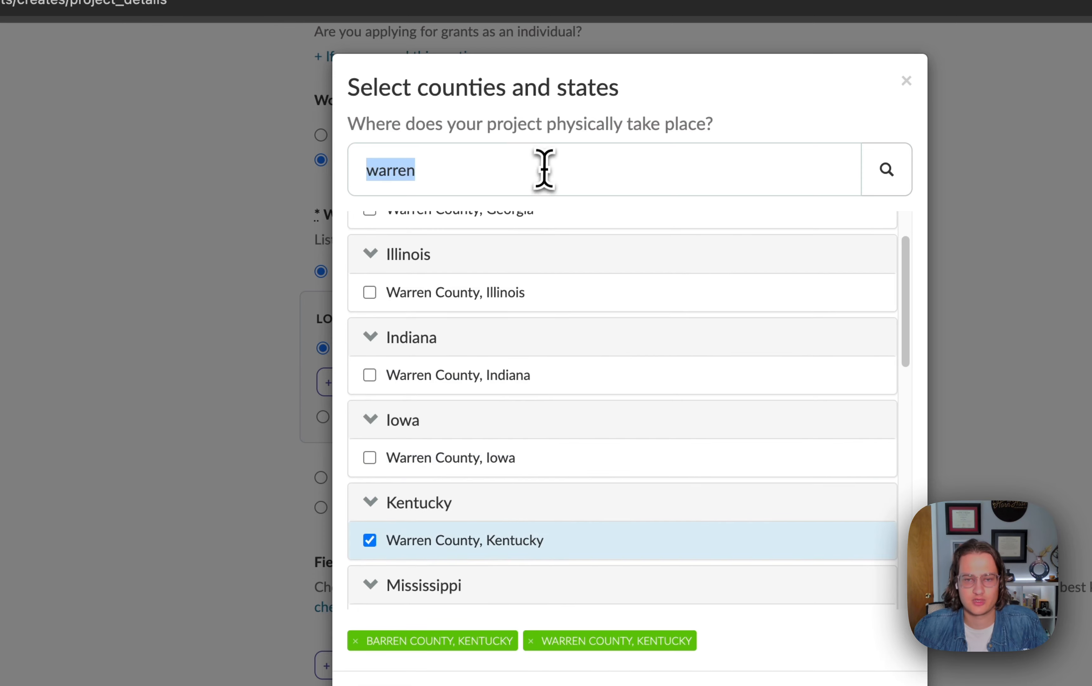
type("monroe c")
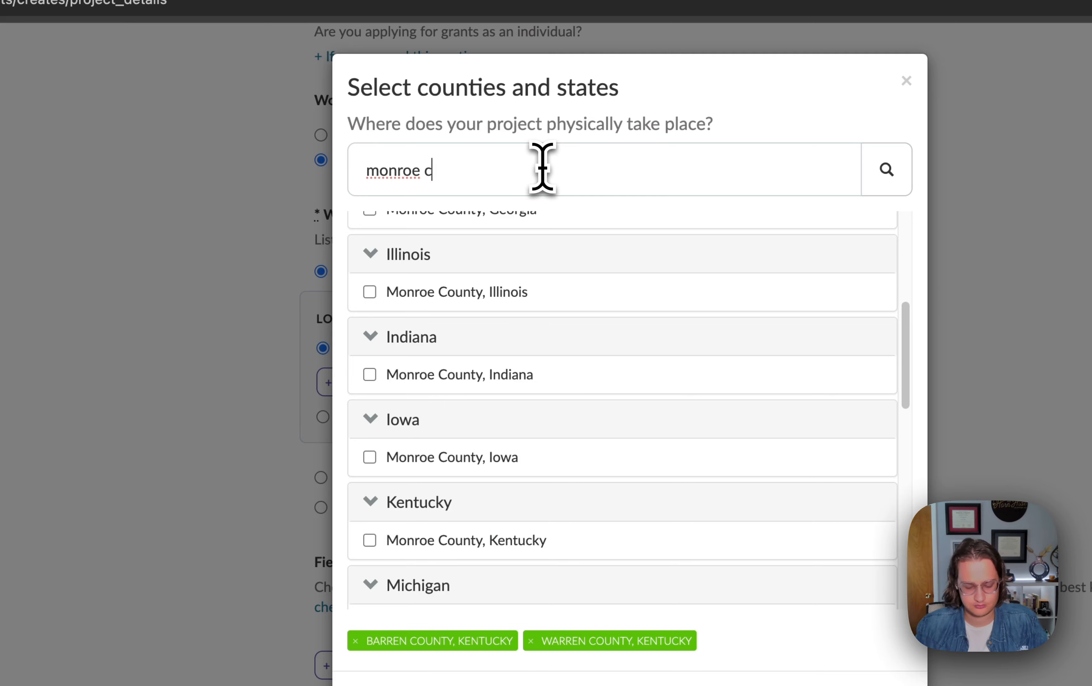
type("outn")
type("nty")
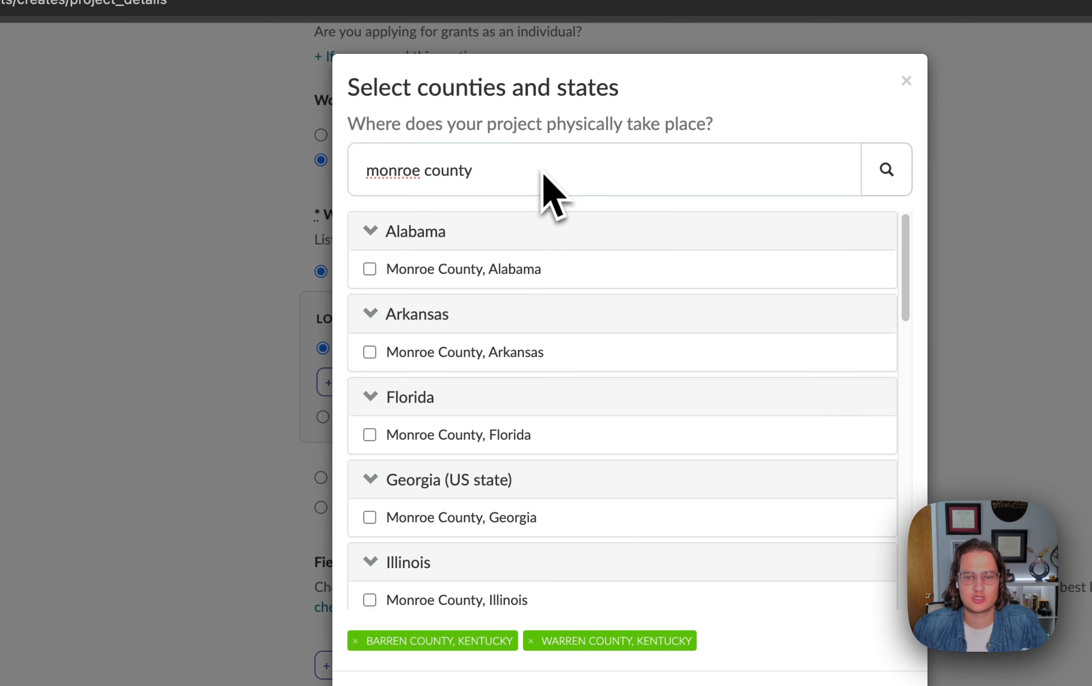
scroll(613, 390, "down", 5)
left_click(567, 470)
Step: Search the counties for "metcalf" and add Metcalfe County, Kentucky to the project locations
triple_click(566, 163)
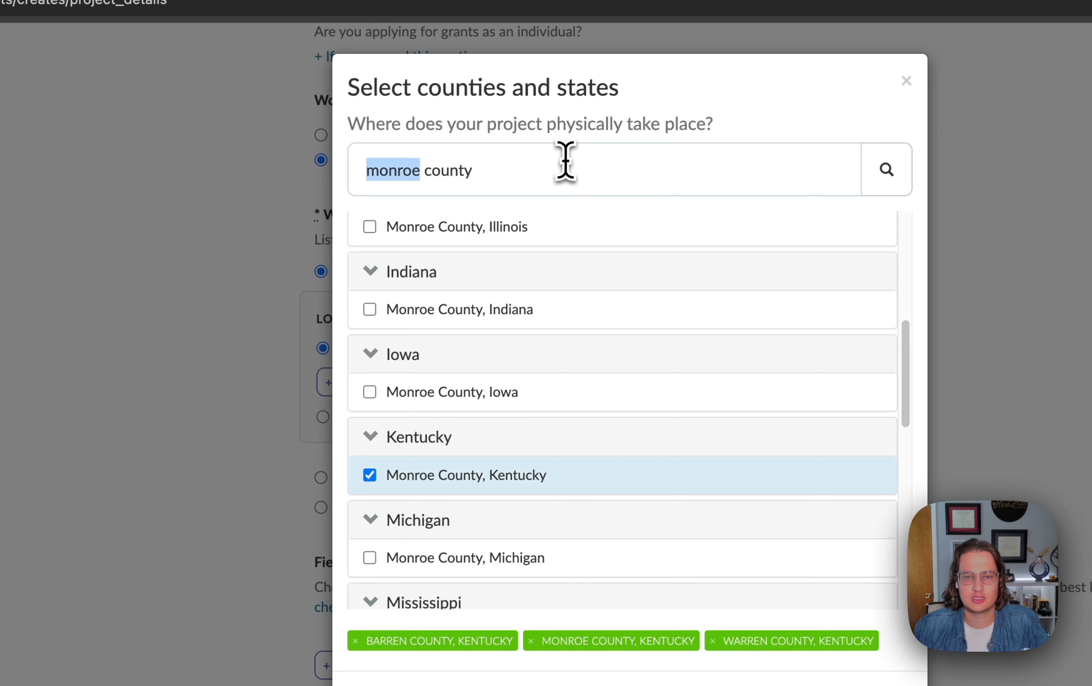
type("metcal")
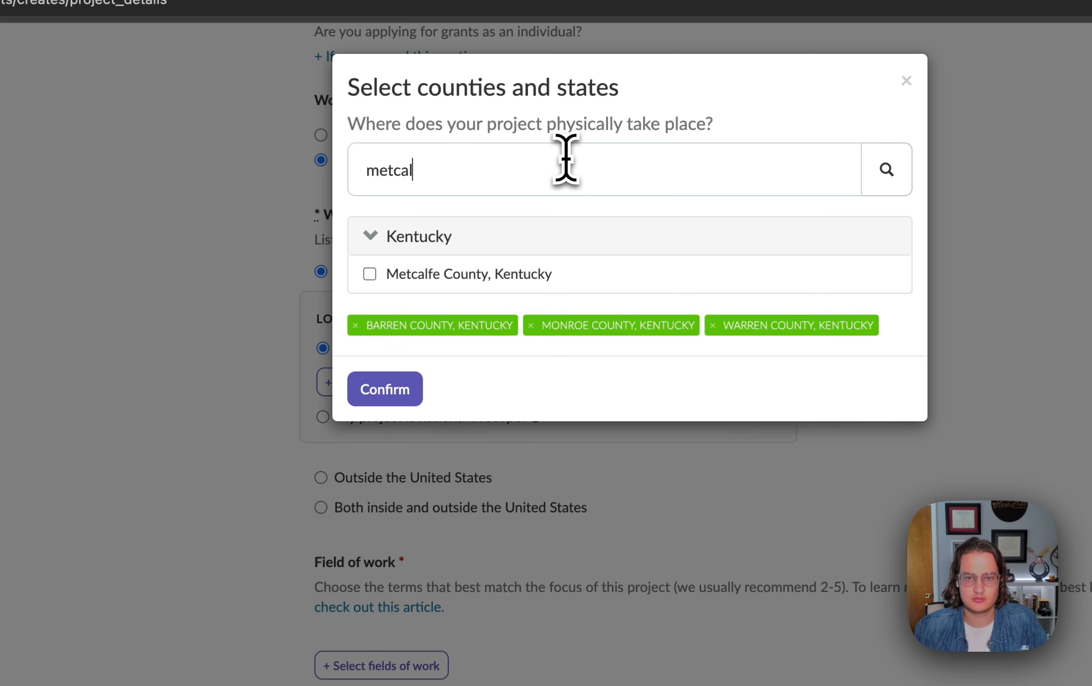
type("f")
left_click(569, 274)
Step: Find and add Hart County, Kentucky, and confirm the selected project locations
triple_click(585, 169)
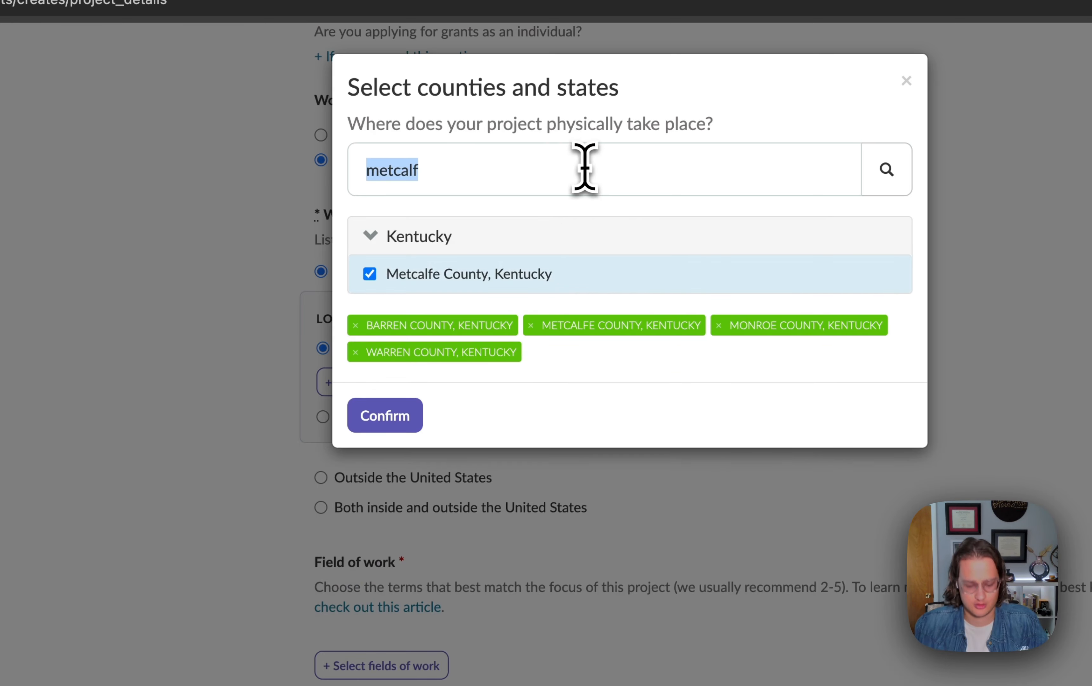
type("hart count")
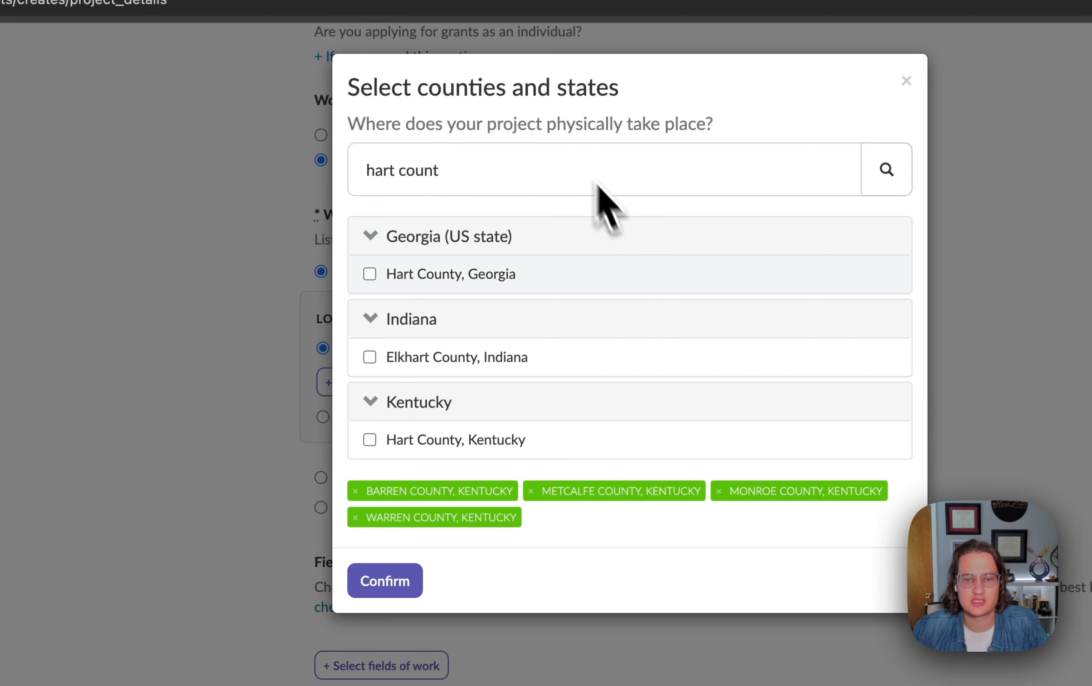
left_click(504, 449)
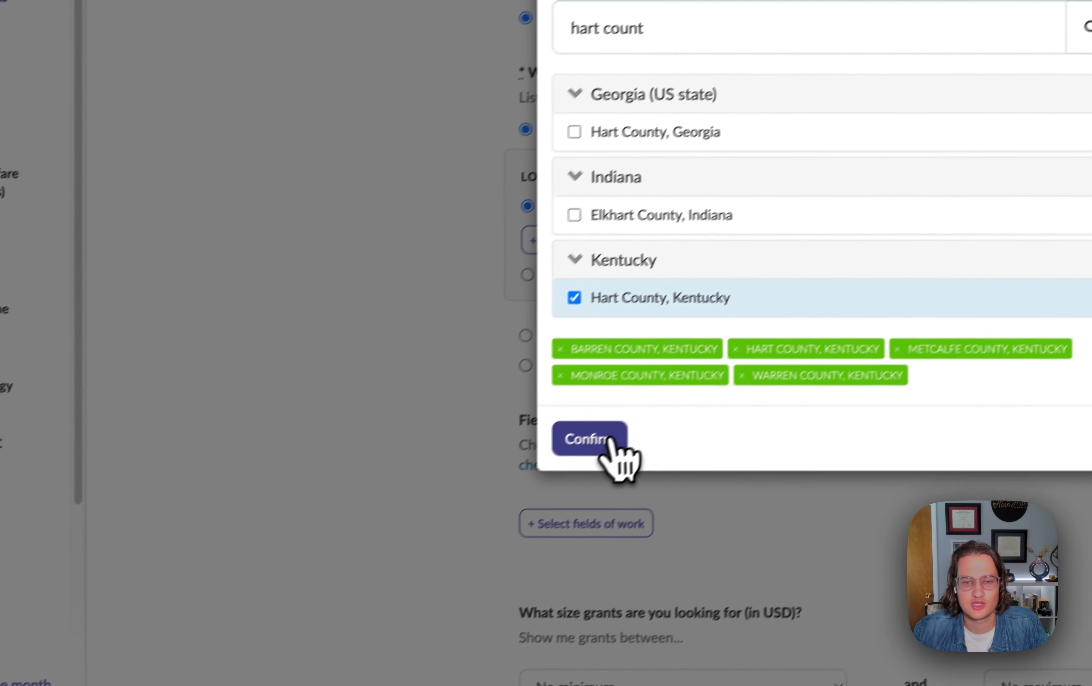
left_click(389, 577)
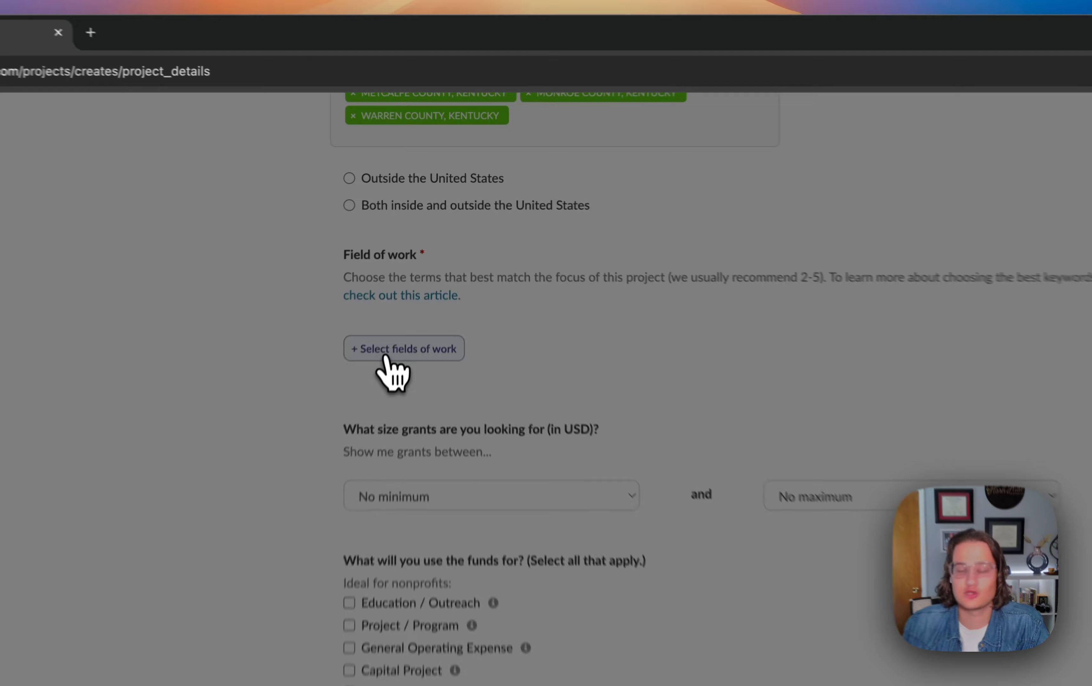
Step: Search the fields of work for "farm" and select Farms & Farming
left_click(594, 598)
type("farmer")
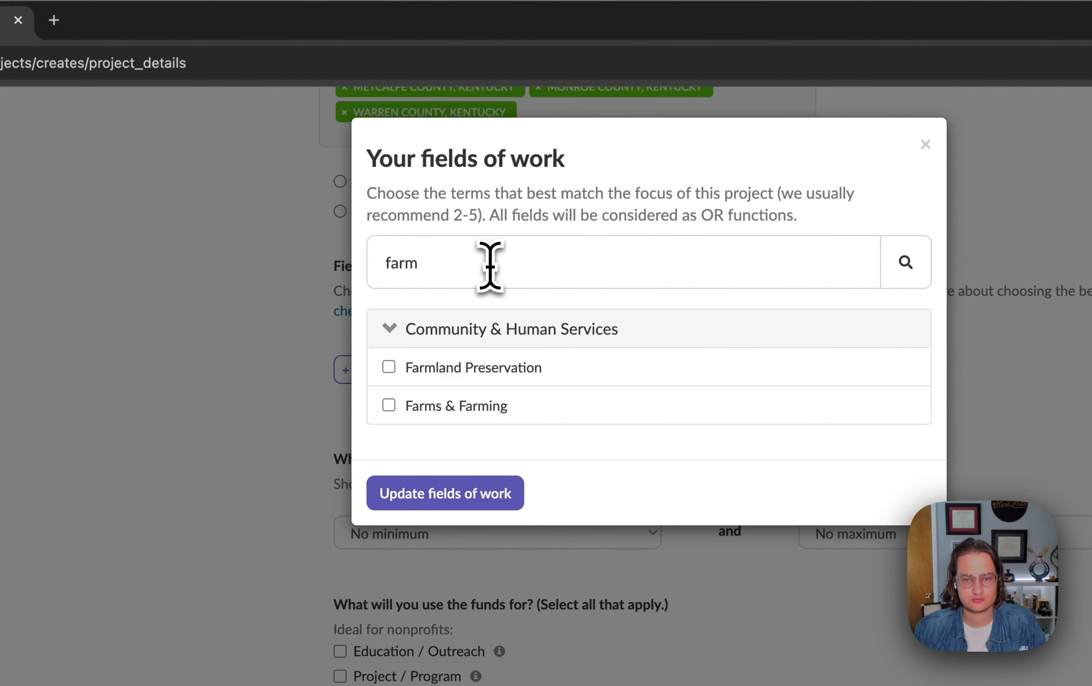
left_click(540, 420)
Step: Clear the field search and select Agricultural Crops, Agricultural Economics and Agricultural Education from the Science & Environment category
double_click(515, 275)
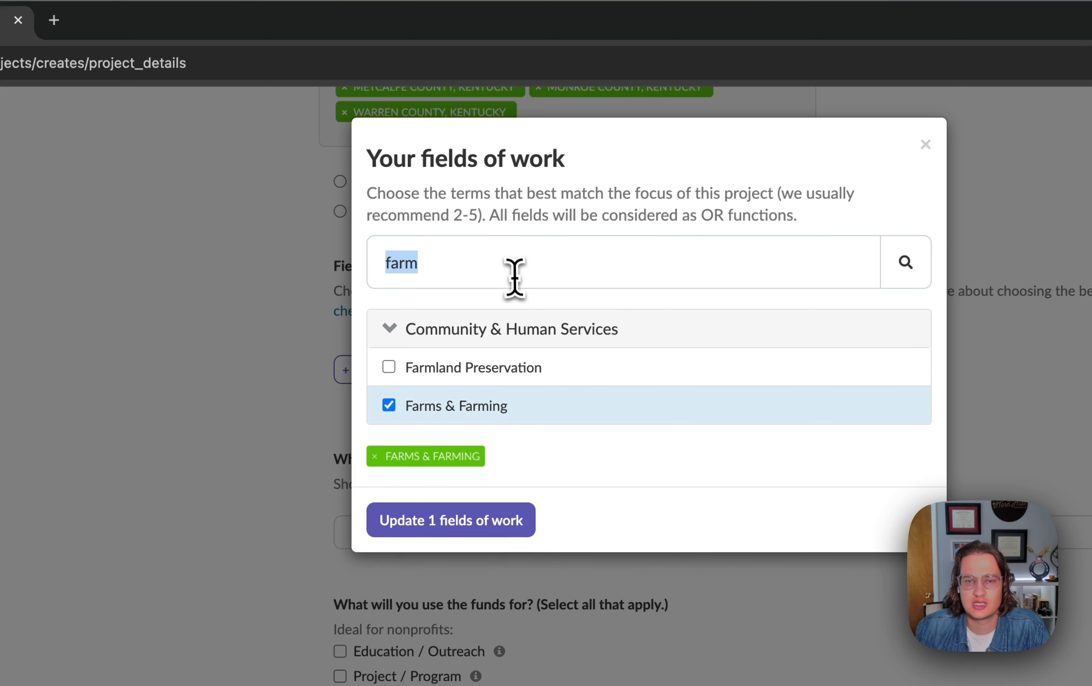
key("BackSpace")
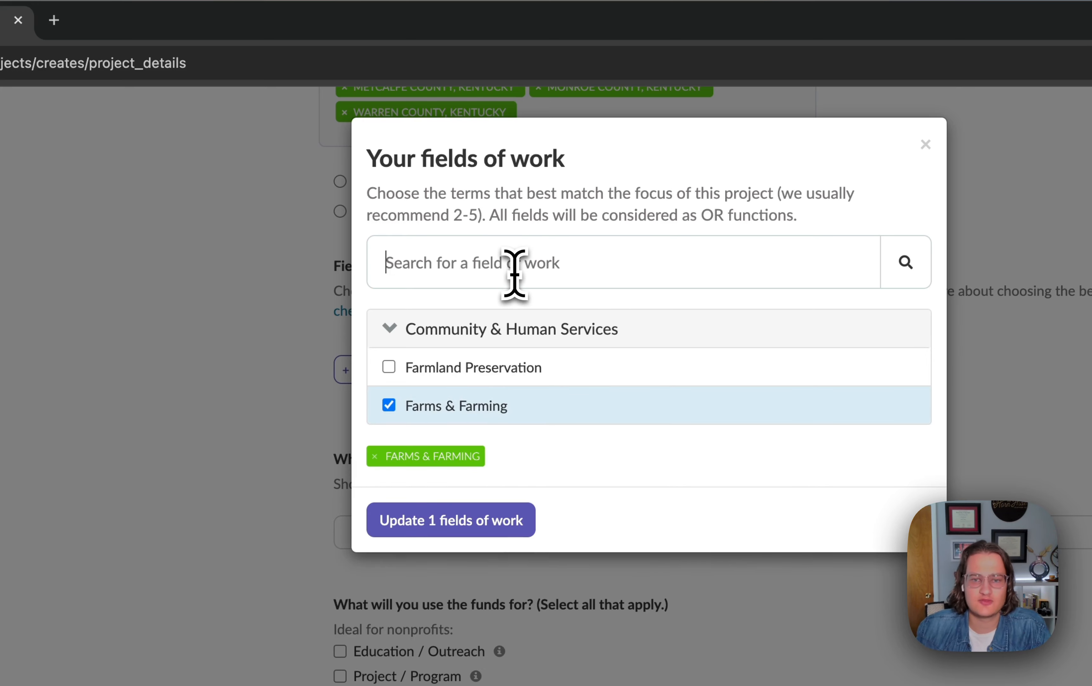
left_click(499, 316)
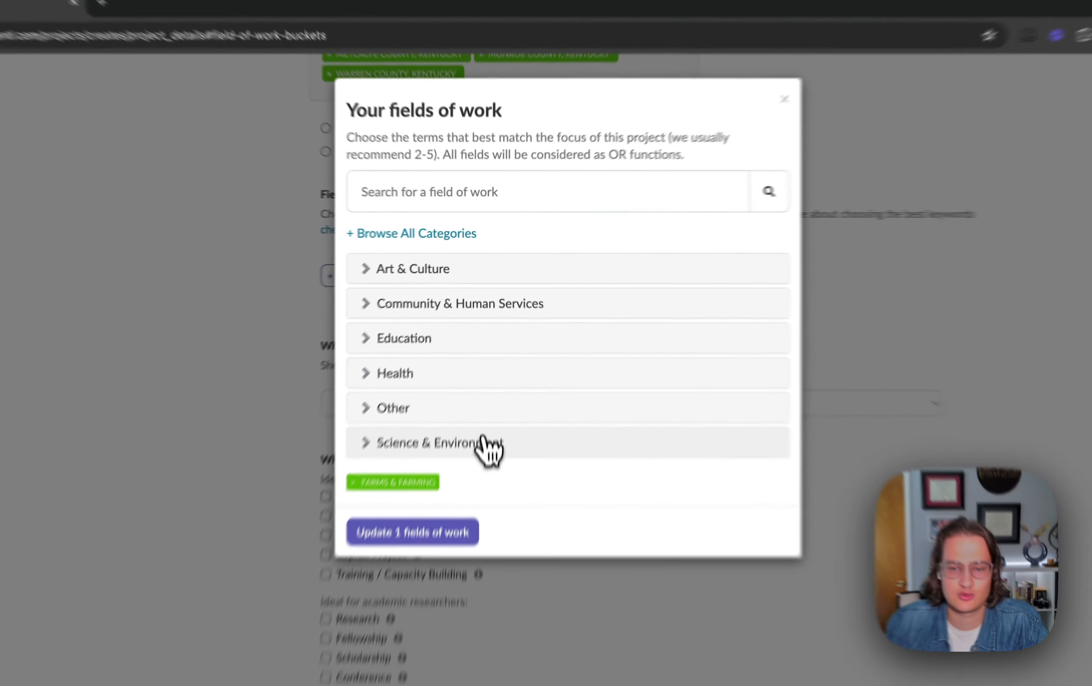
left_click(505, 365)
scroll(535, 325, "down", 3)
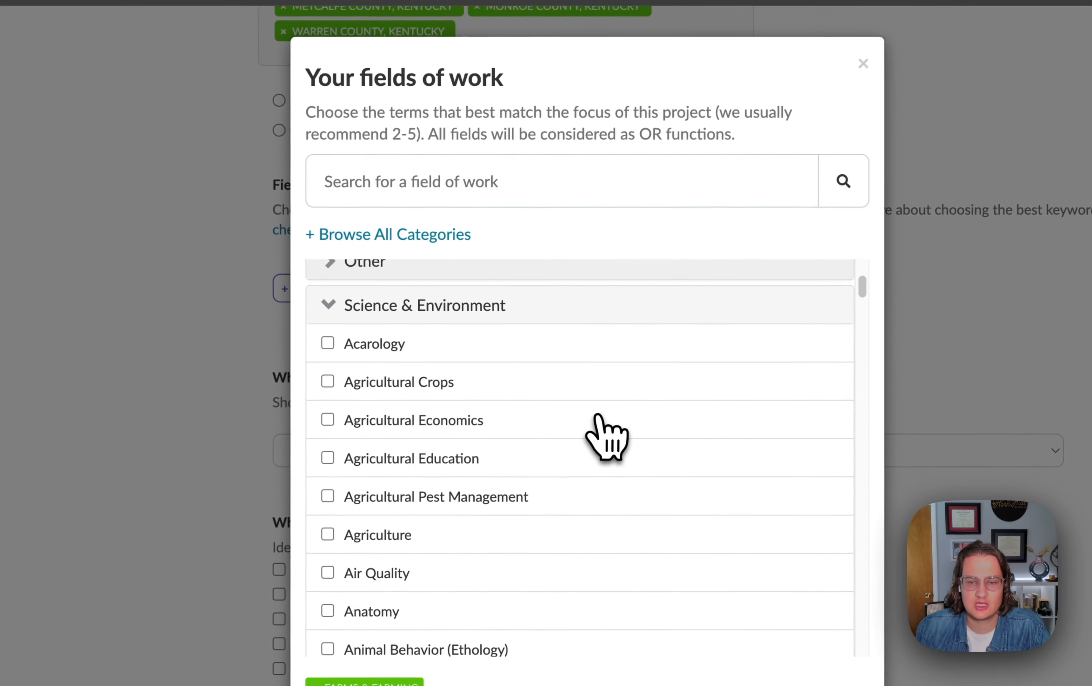
left_click(567, 399)
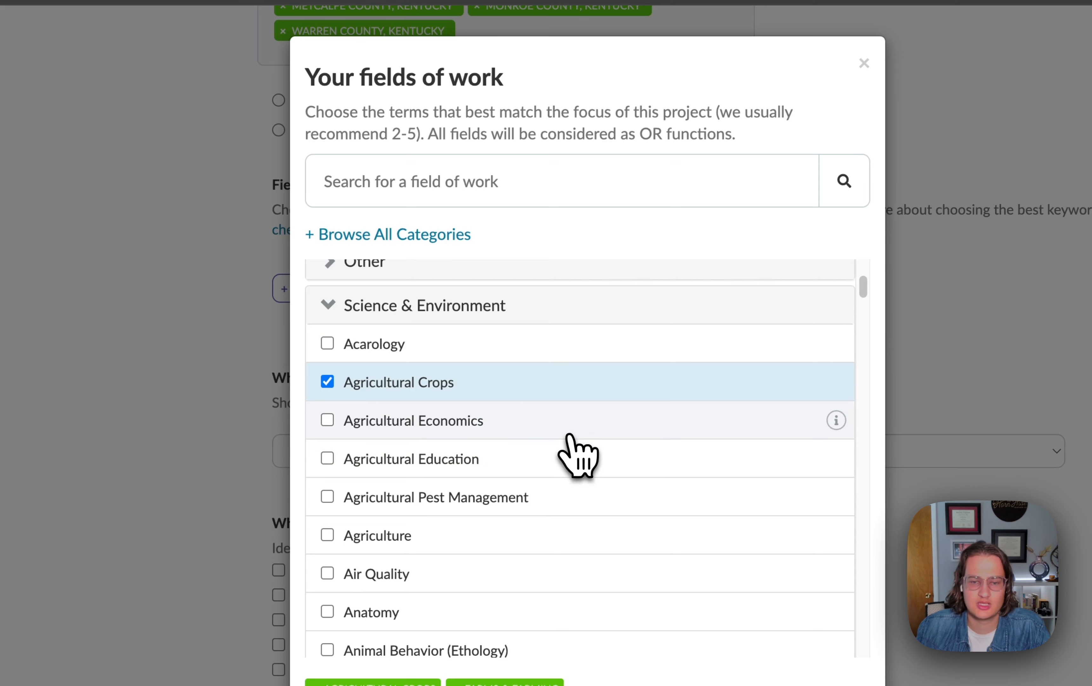
left_click(567, 435)
scroll(561, 505, "up", 1)
left_click(500, 184)
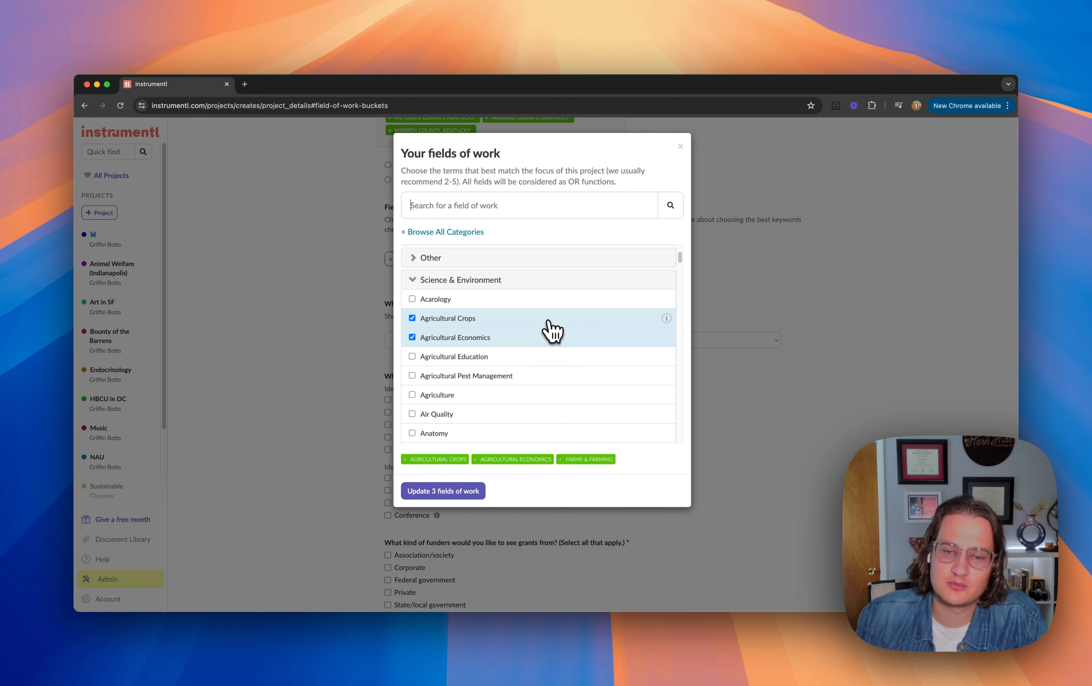
mouse_move(668, 319)
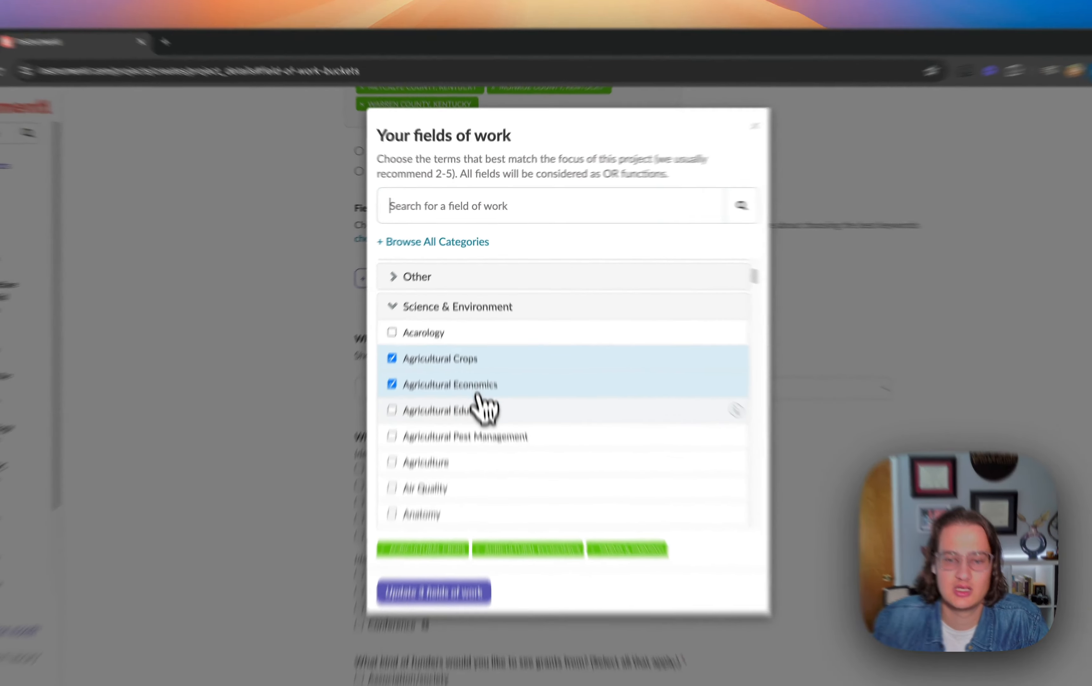
left_click(482, 357)
Step: Search for "garden", add Horticulture & Gardening, and update the project with the selected fields of work
type("garden")
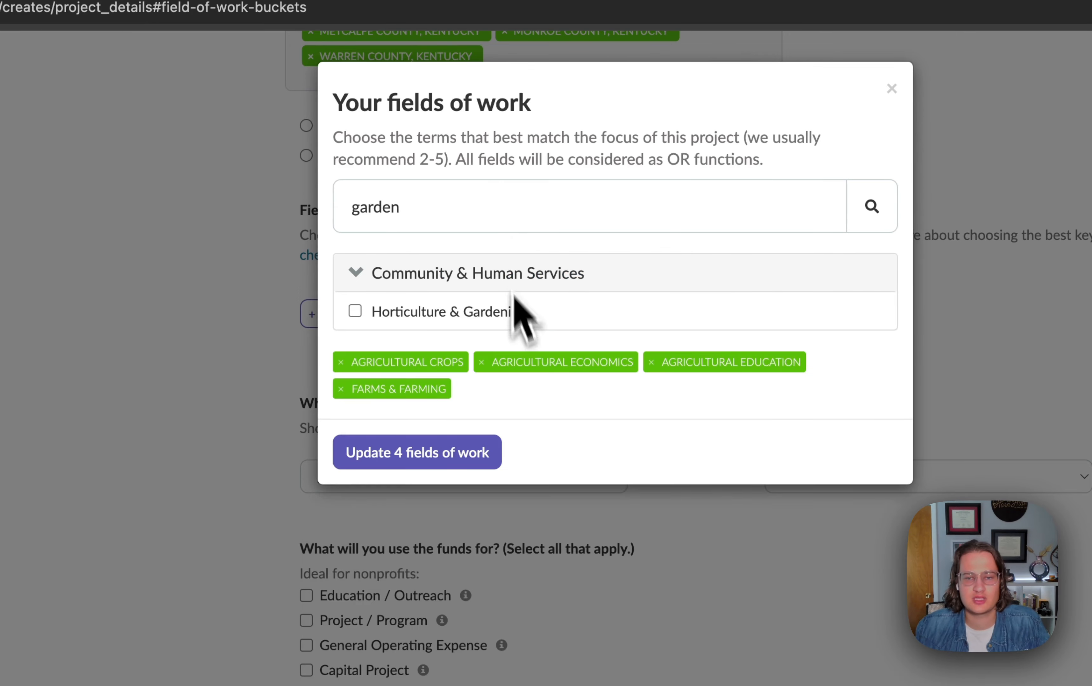
left_click(530, 317)
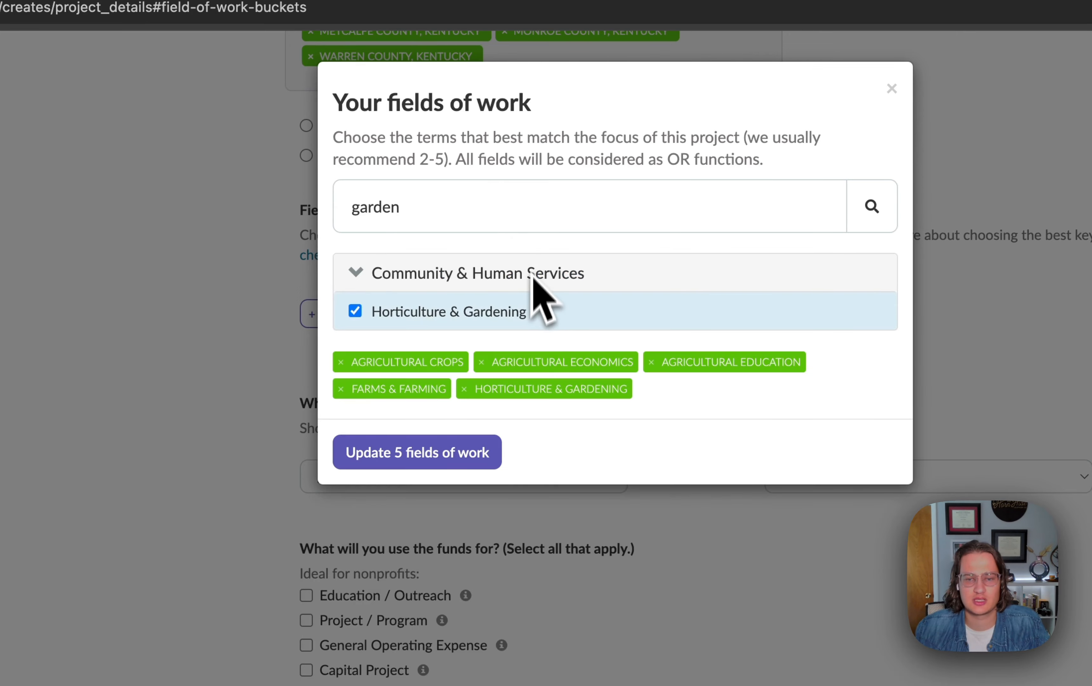
double_click(409, 226)
key("BackSpace")
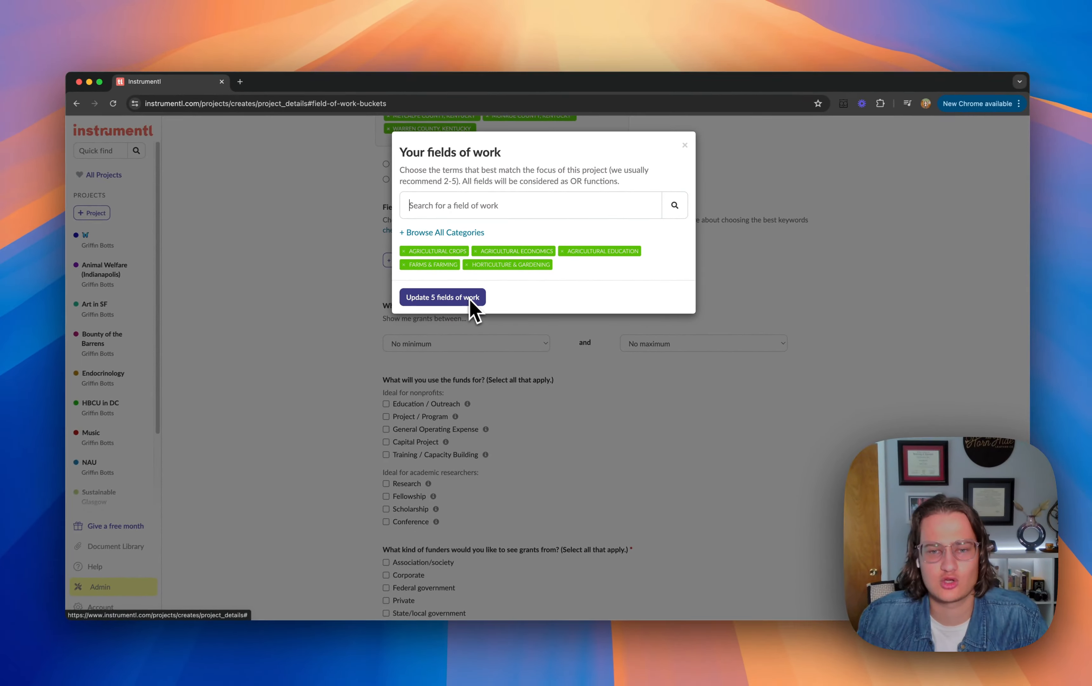
left_click(470, 302)
Step: Answer Yes to seeing grants specifically for agricultural producers
scroll(383, 350, "down", 1)
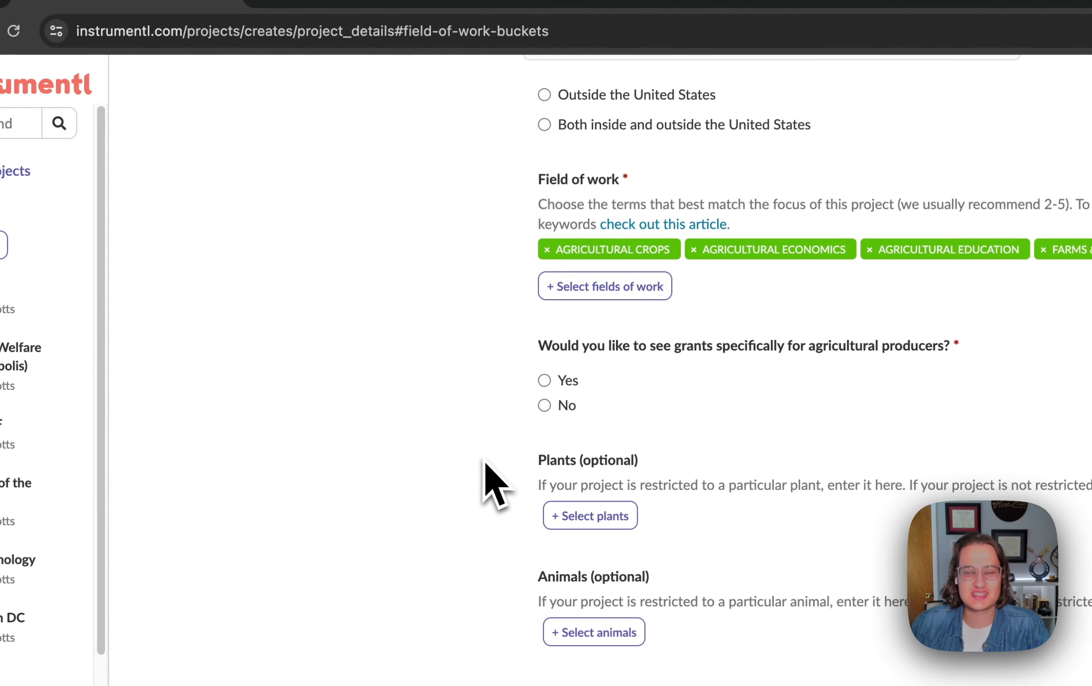
left_click(570, 381)
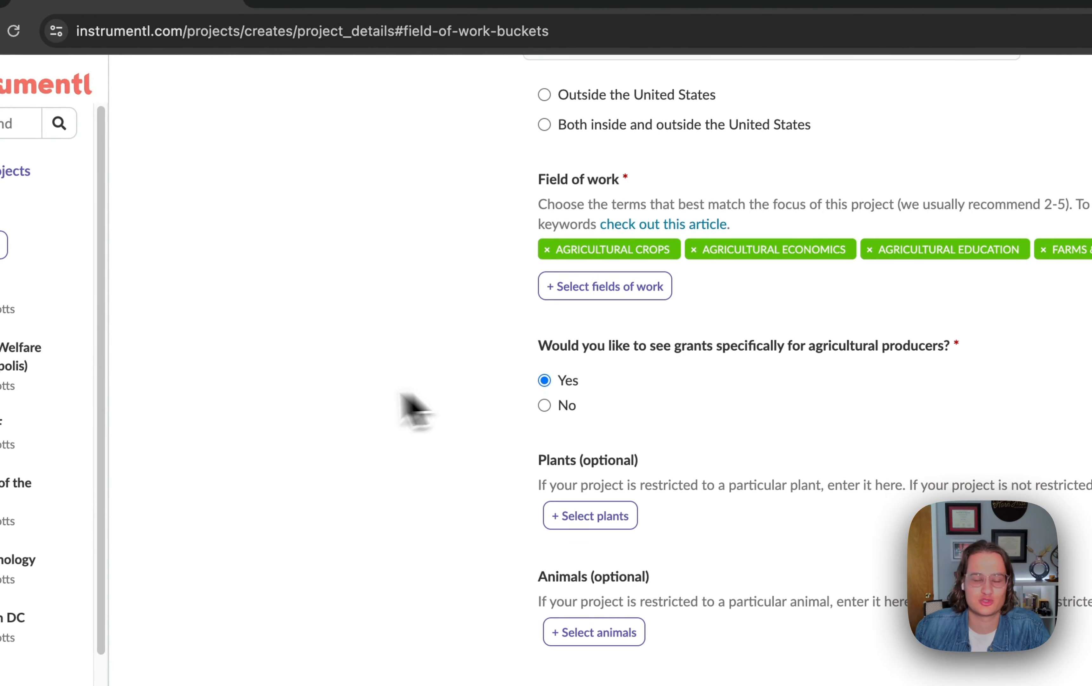
Step: Set the grant size range to a maximum of $100k, keeping No minimum as the lower limit
scroll(426, 363, "down", 1)
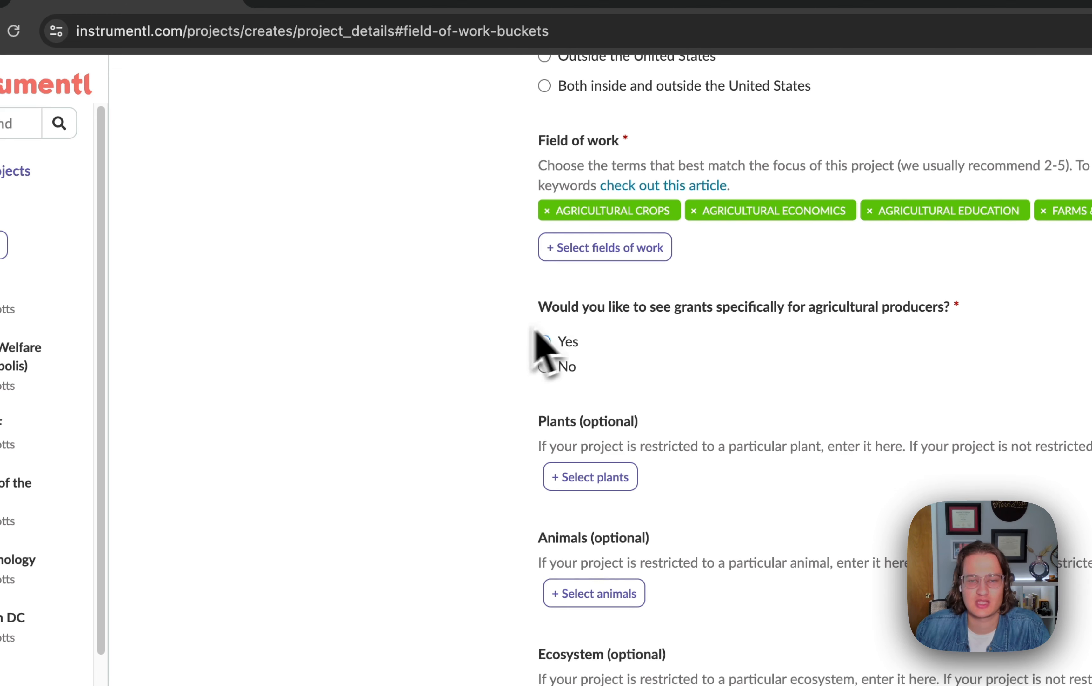
scroll(434, 402, "down", 3)
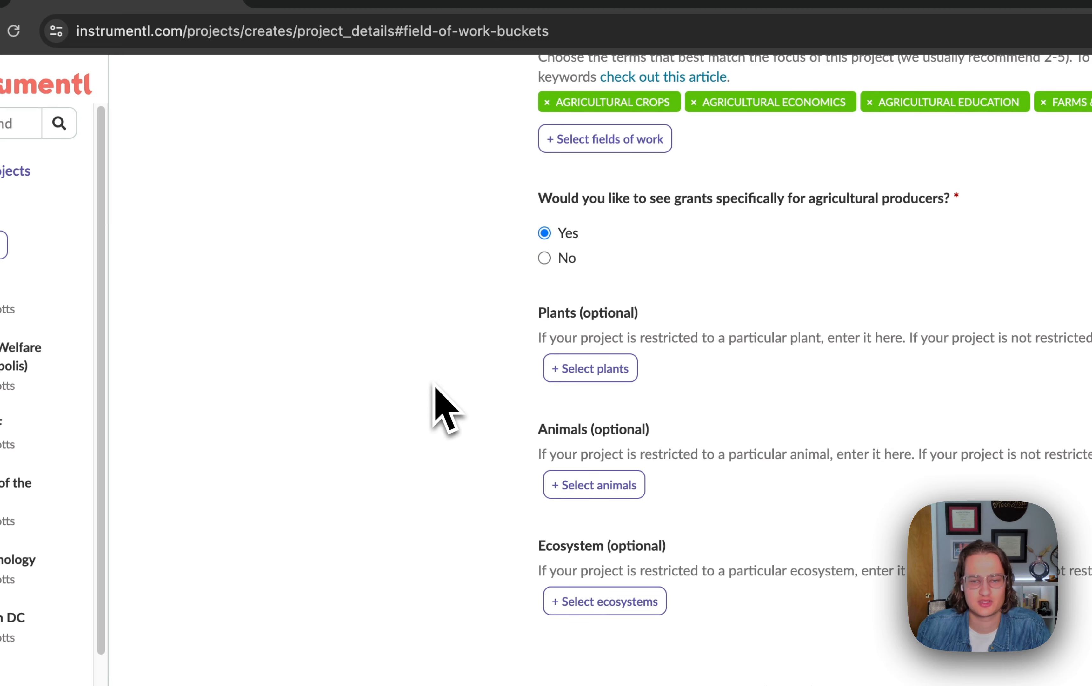
scroll(435, 386, "down", 2)
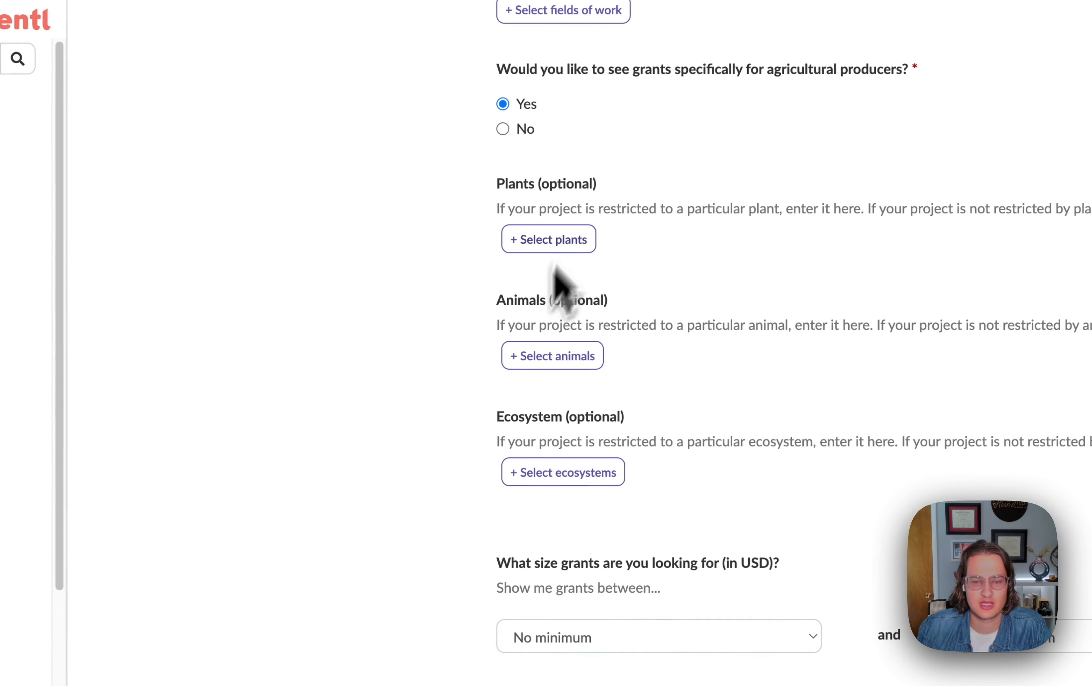
scroll(495, 354, "down", 9)
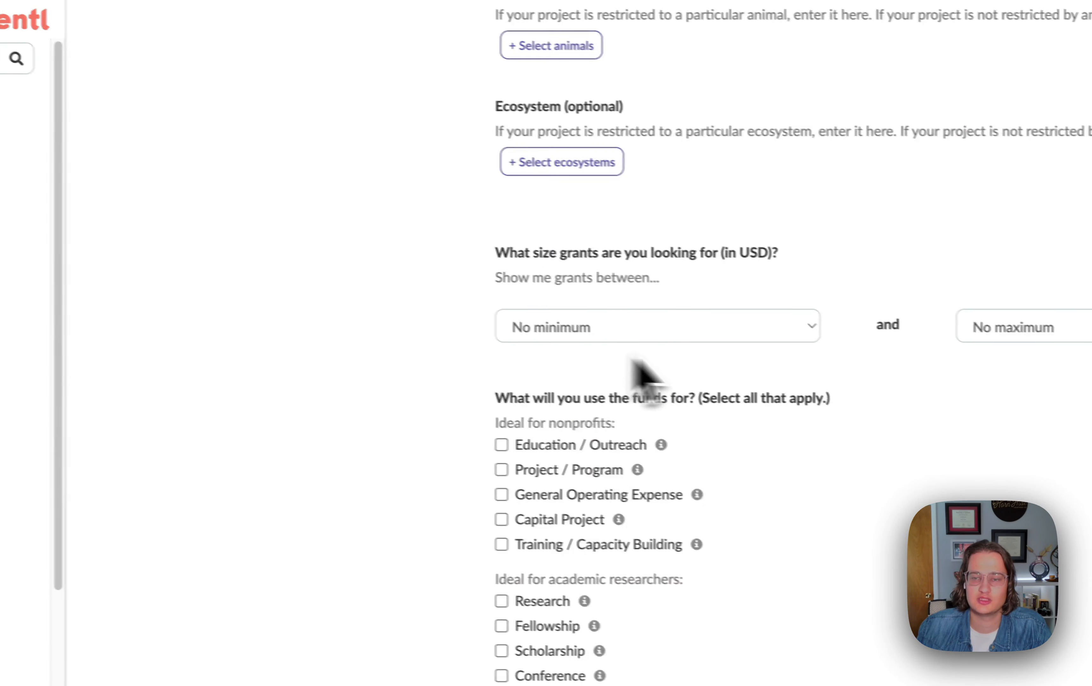
left_click(1002, 328)
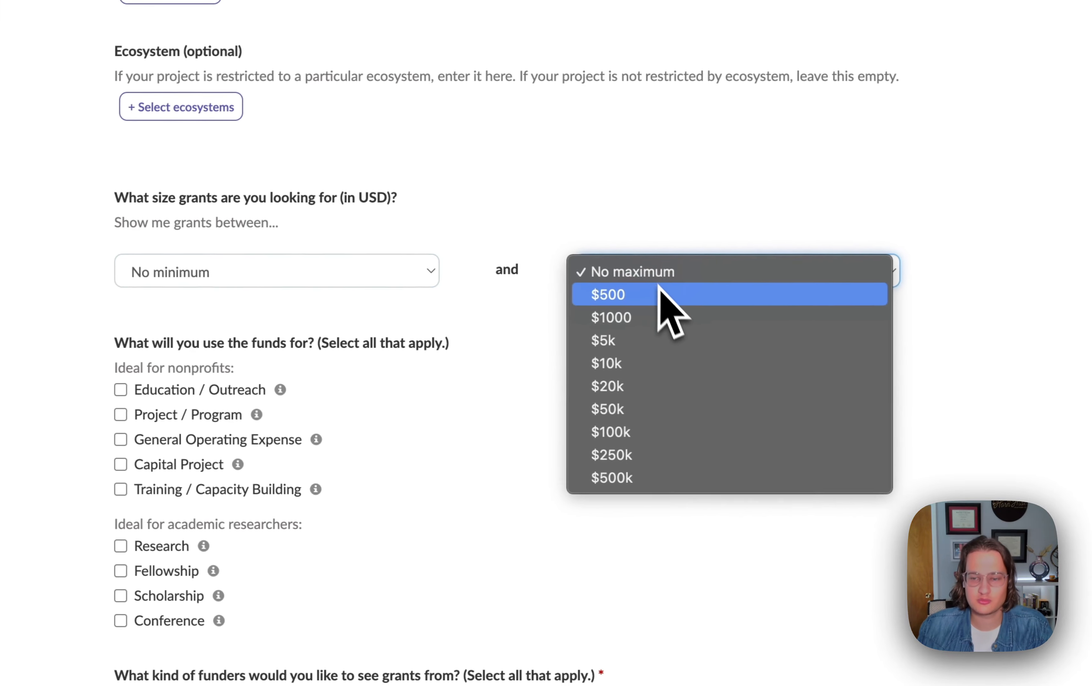
left_click(678, 431)
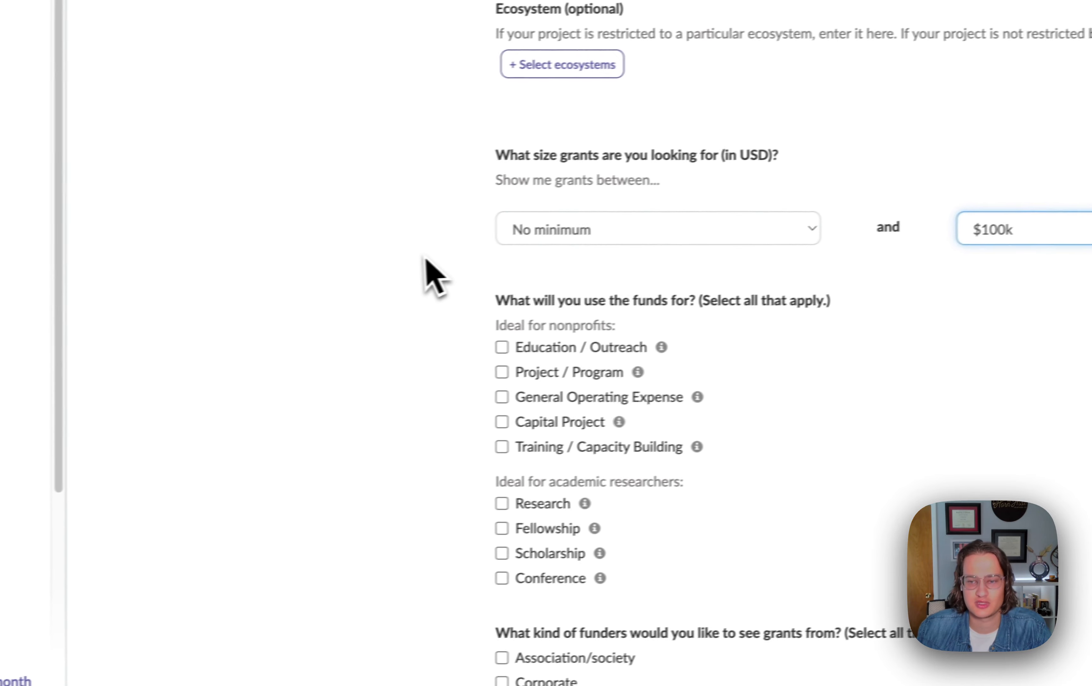
left_click(654, 236)
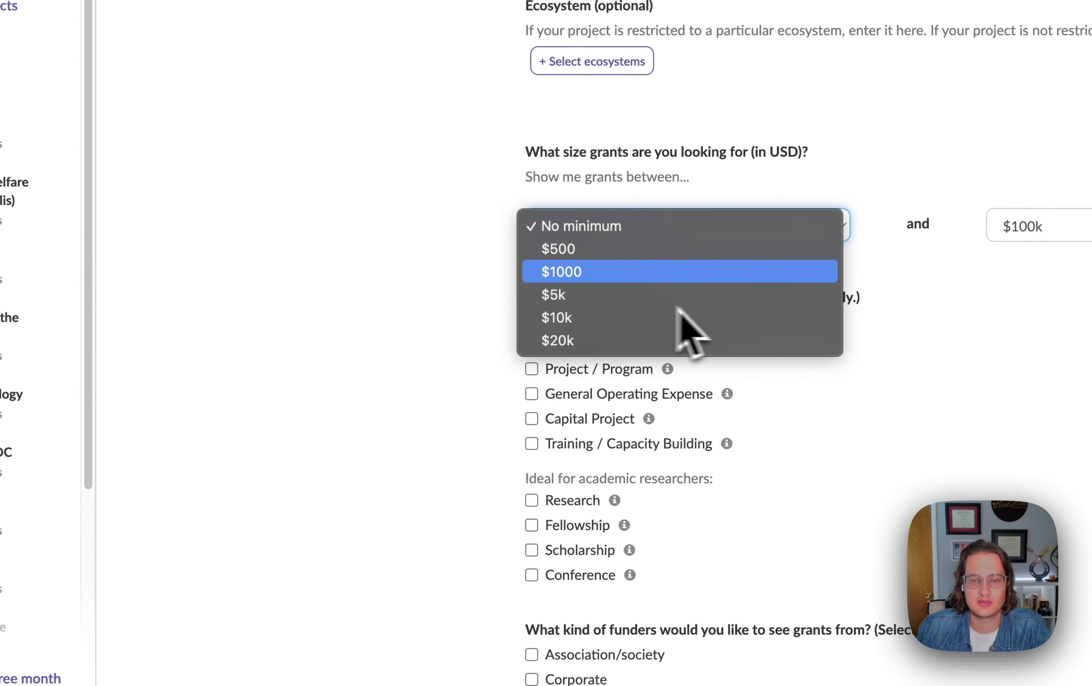
left_click(422, 272)
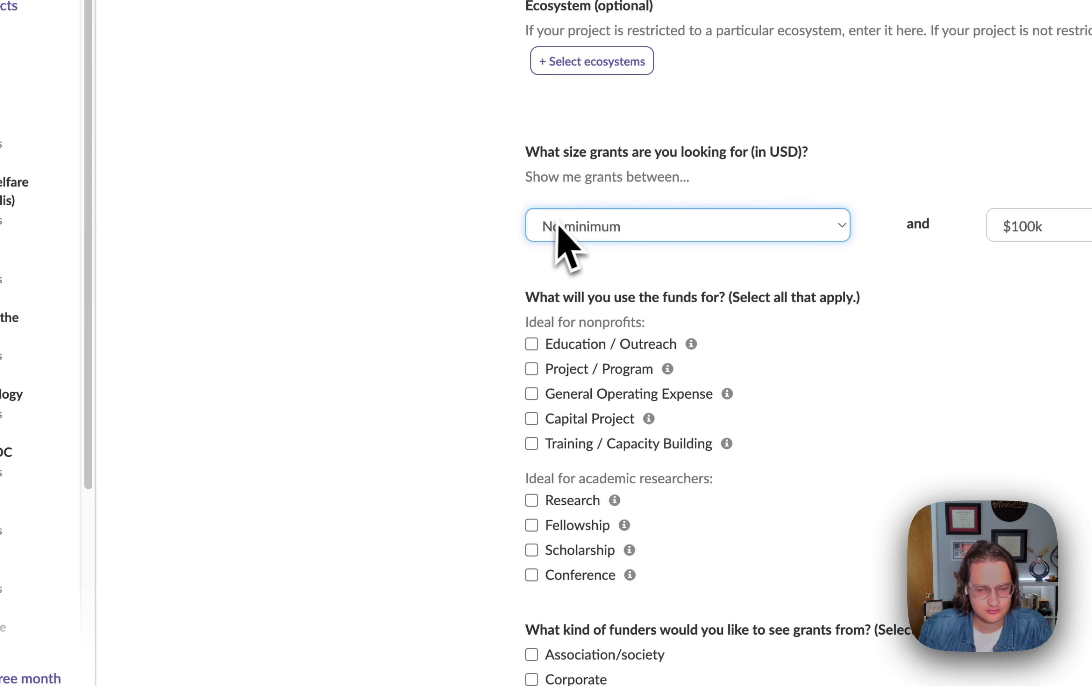
left_click(352, 251)
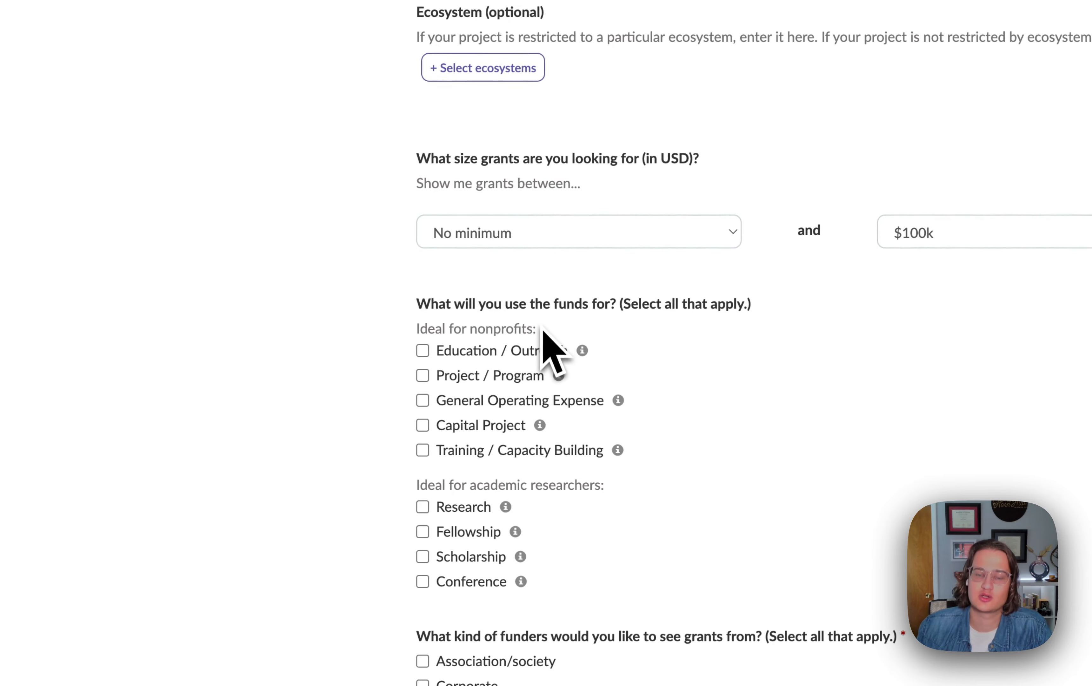
Step: Mark Project / Program, General Operating Expense, Education / Outreach and Capital Project as the uses for the funds
left_click(497, 381)
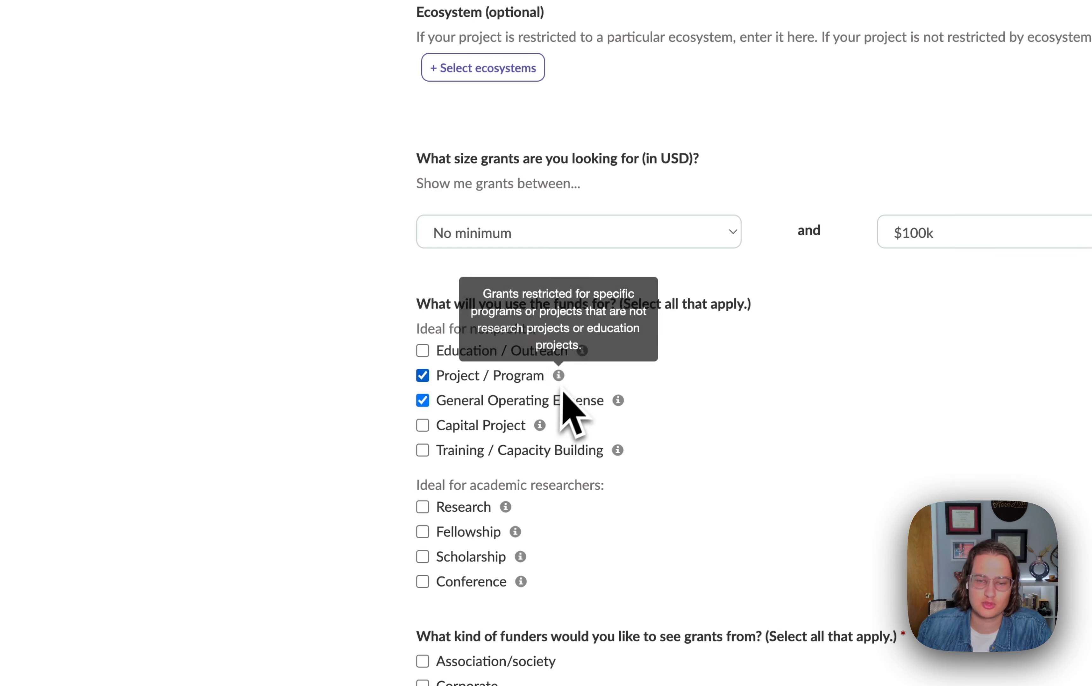
mouse_move(621, 399)
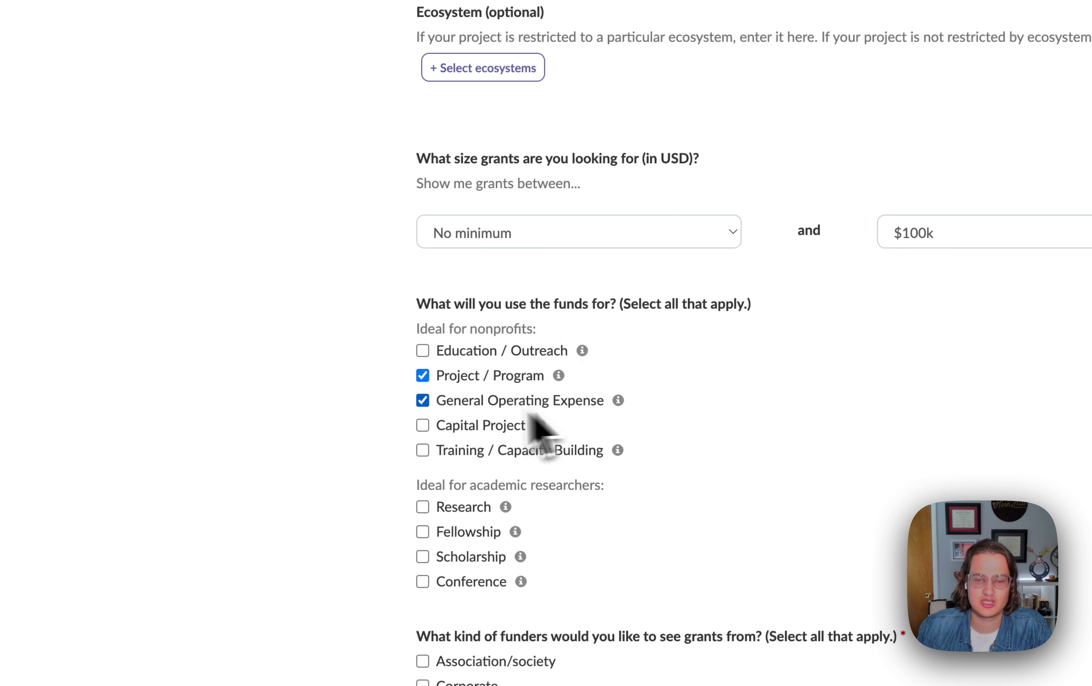
left_click(422, 354)
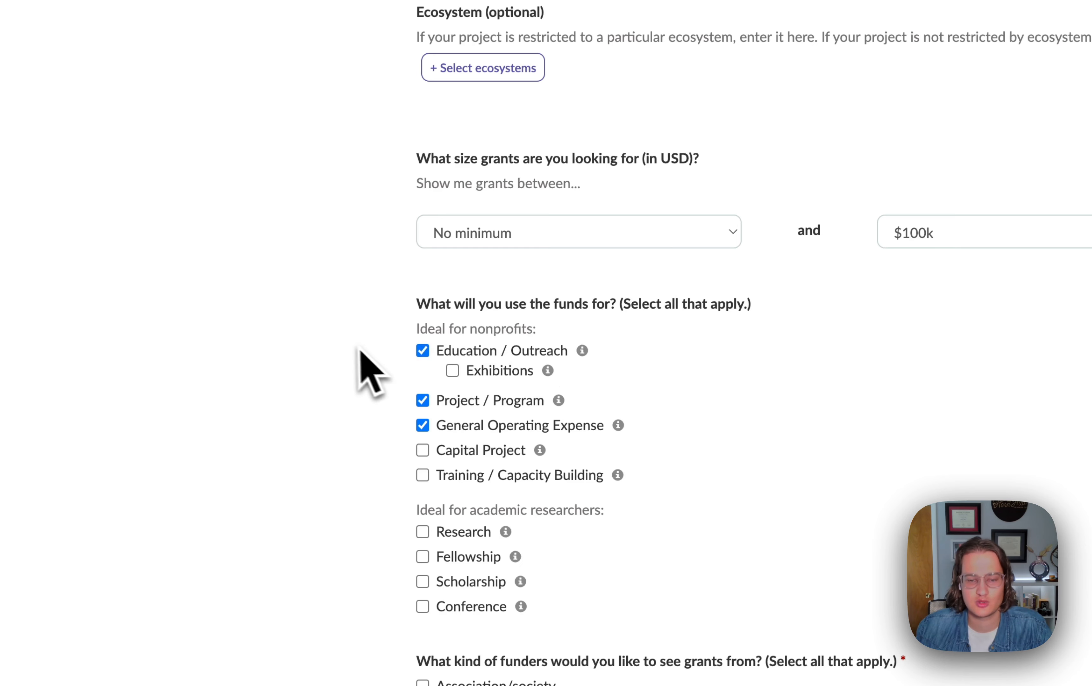
left_click(425, 451)
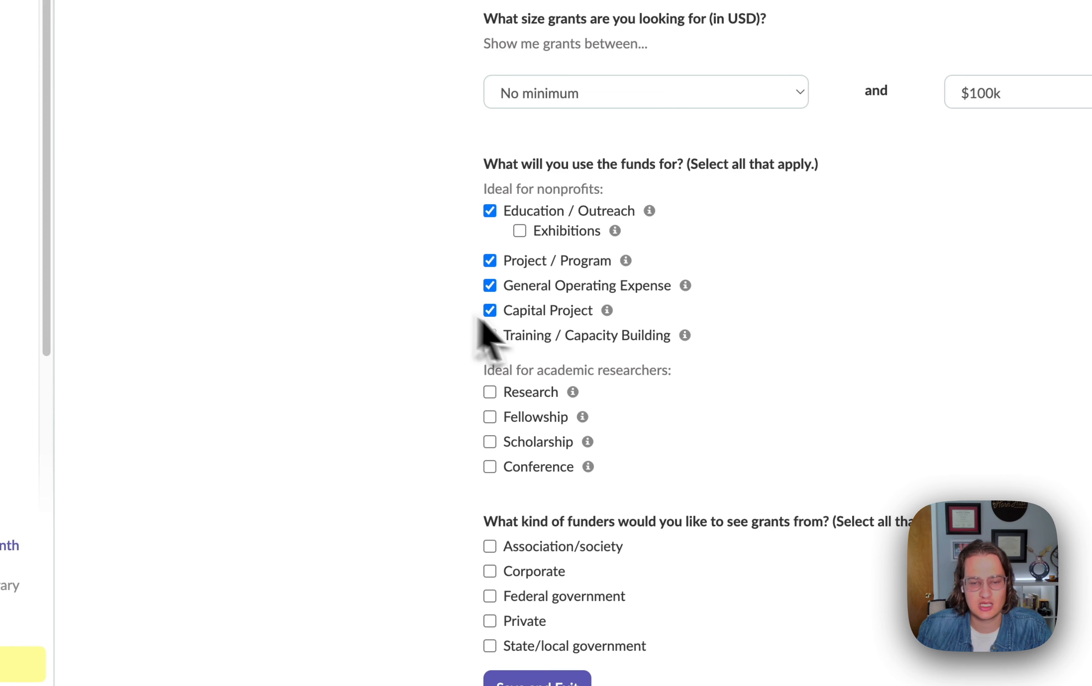
Step: Include Association/society, Corporate, Federal government, Private and State/local government funders, then save the project and proceed to its grant matches
scroll(408, 227, "down", 1)
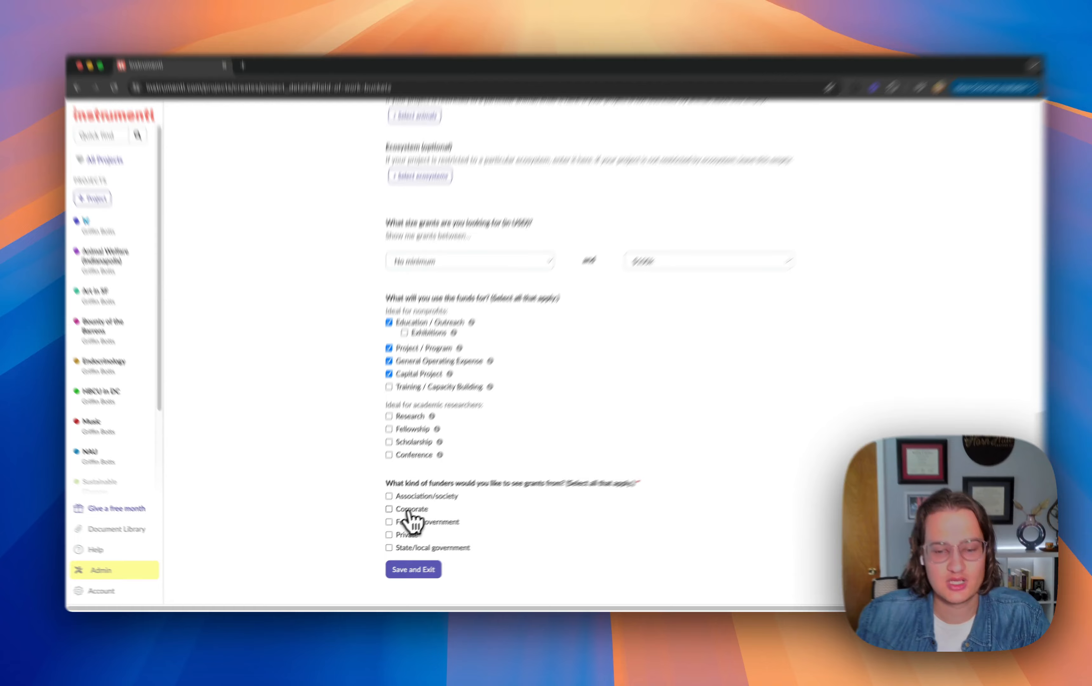
left_click(480, 439)
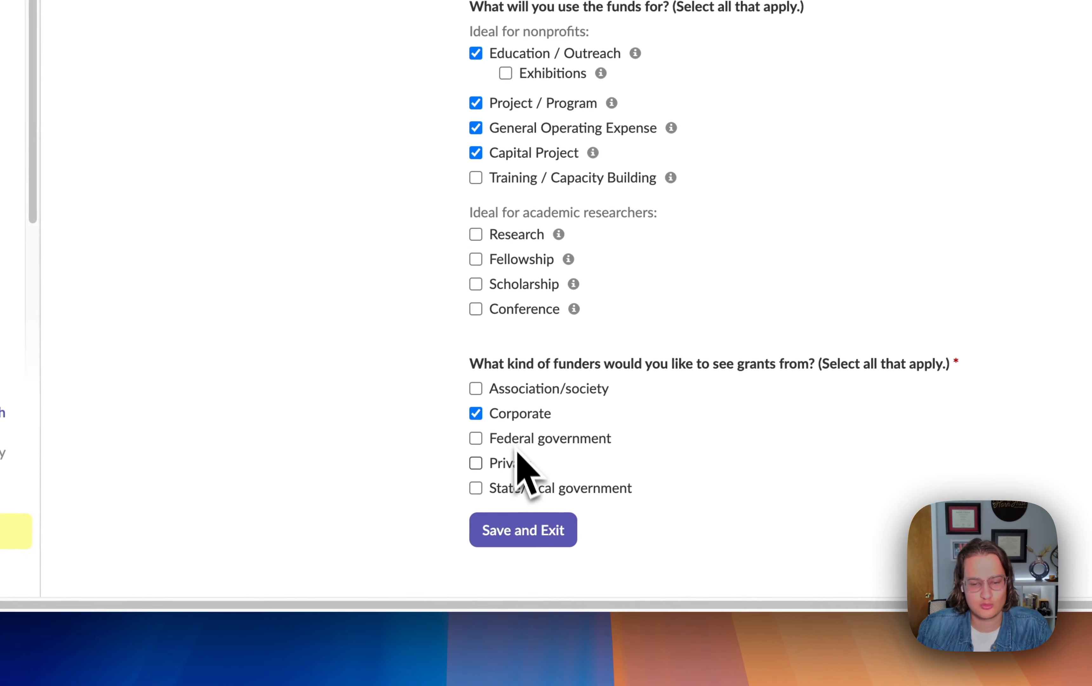
left_click(518, 468)
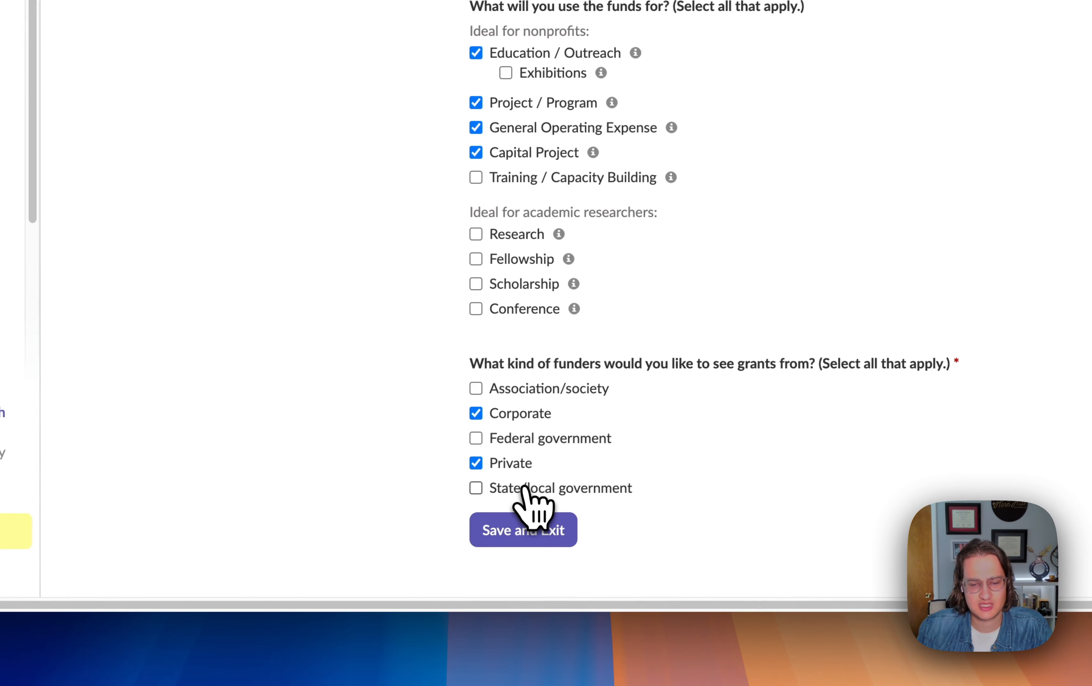
left_click(525, 488)
left_click(549, 442)
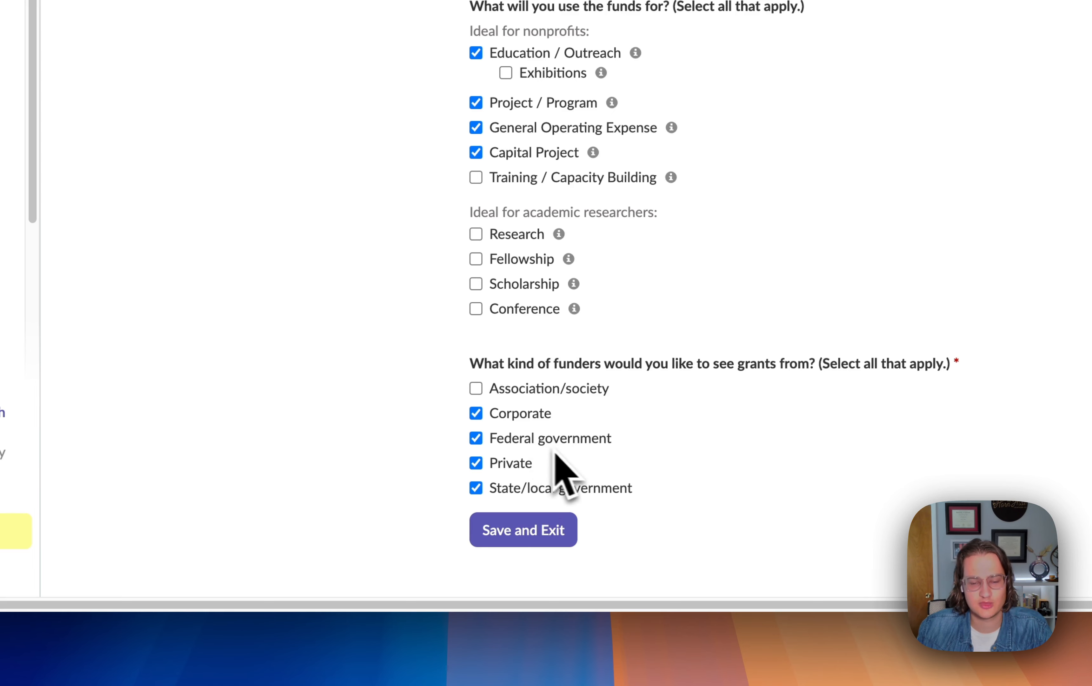
left_click(534, 390)
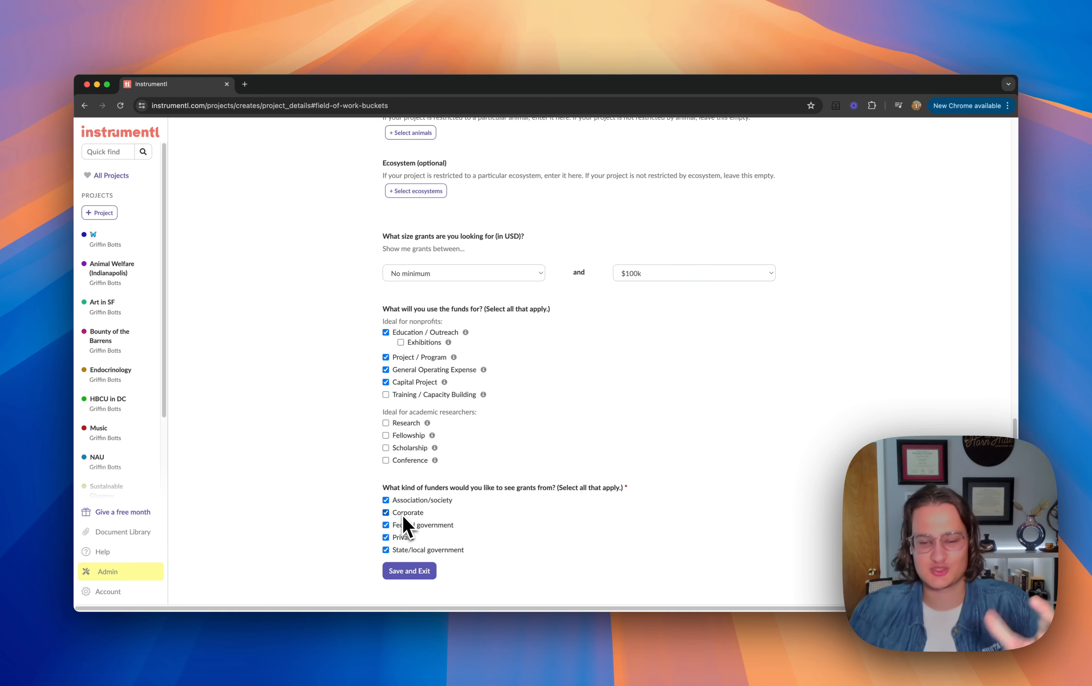
left_click(421, 573)
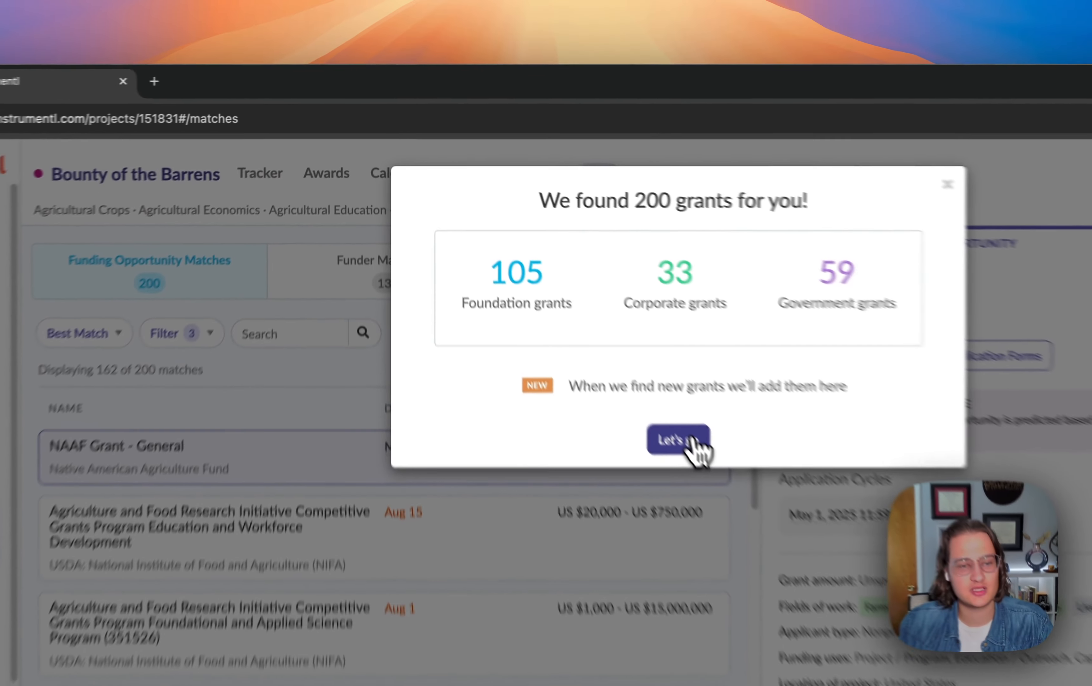
left_click(692, 444)
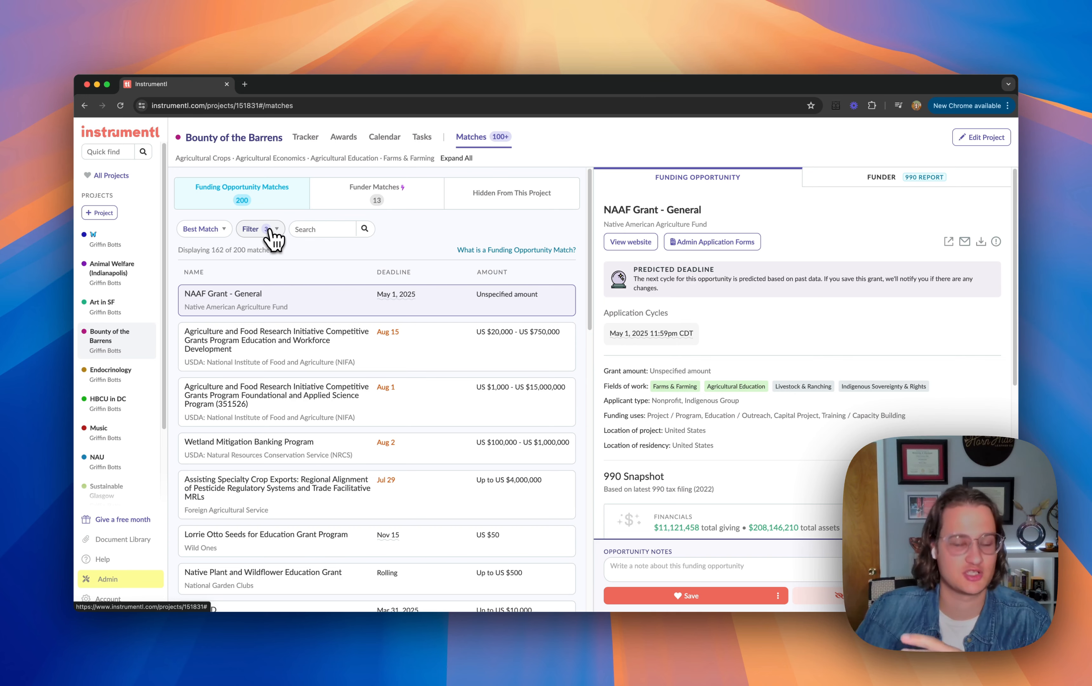
Step: Examine the match filter options for field of work, project location, residency, past giving, funder type and strict location preferences
left_click(273, 231)
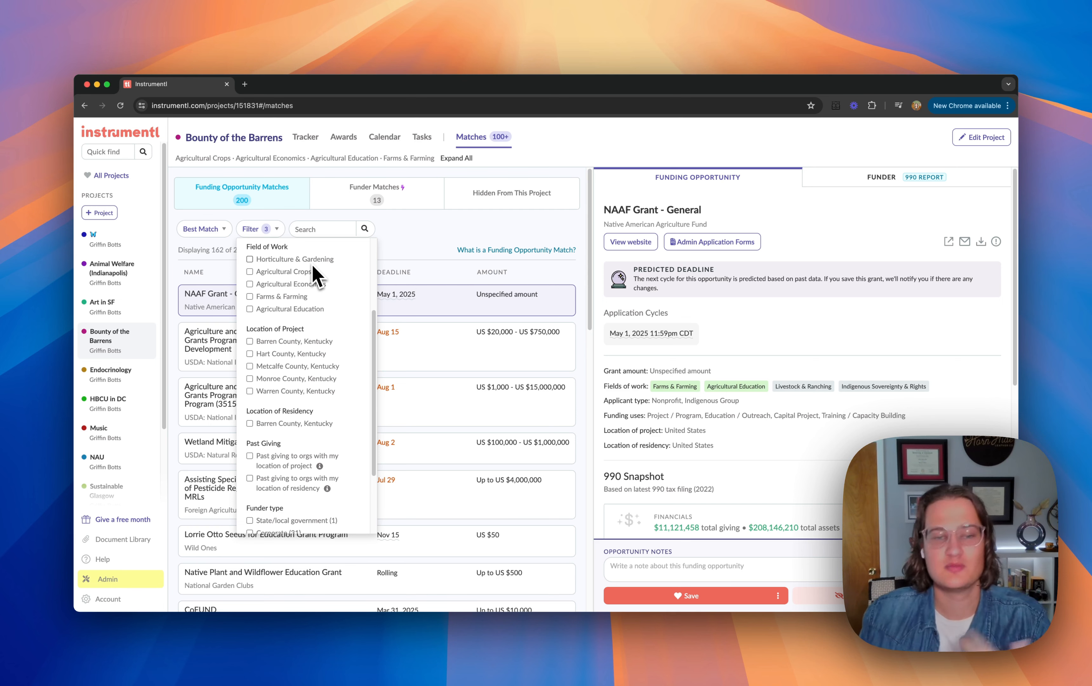
scroll(329, 335, "down", 3)
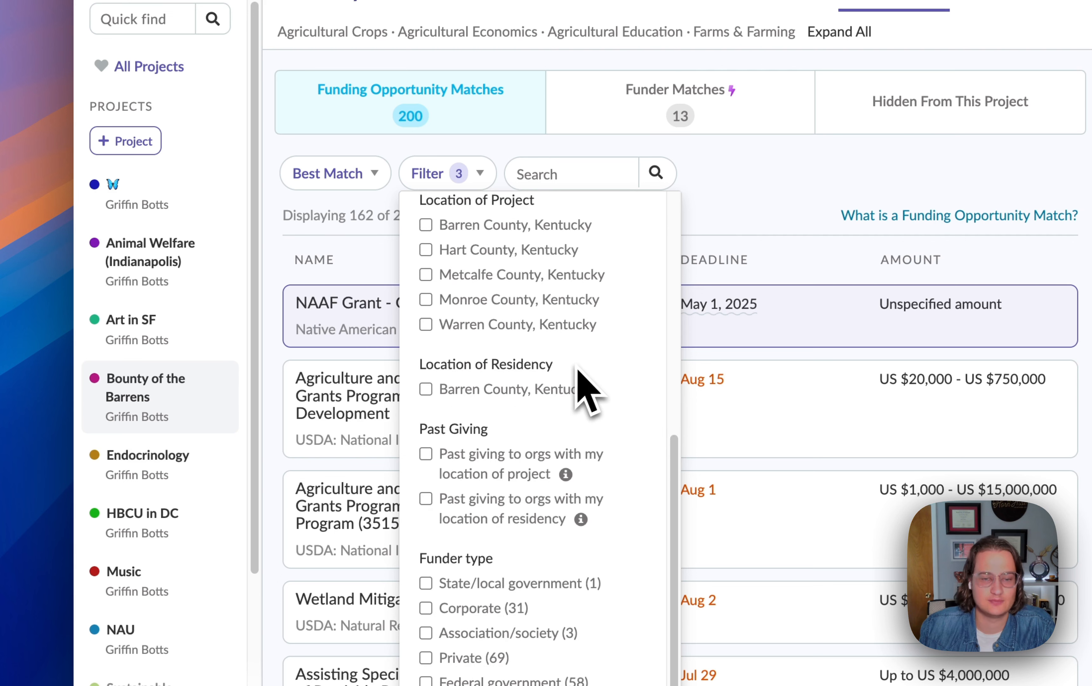
scroll(345, 365, "up", 1)
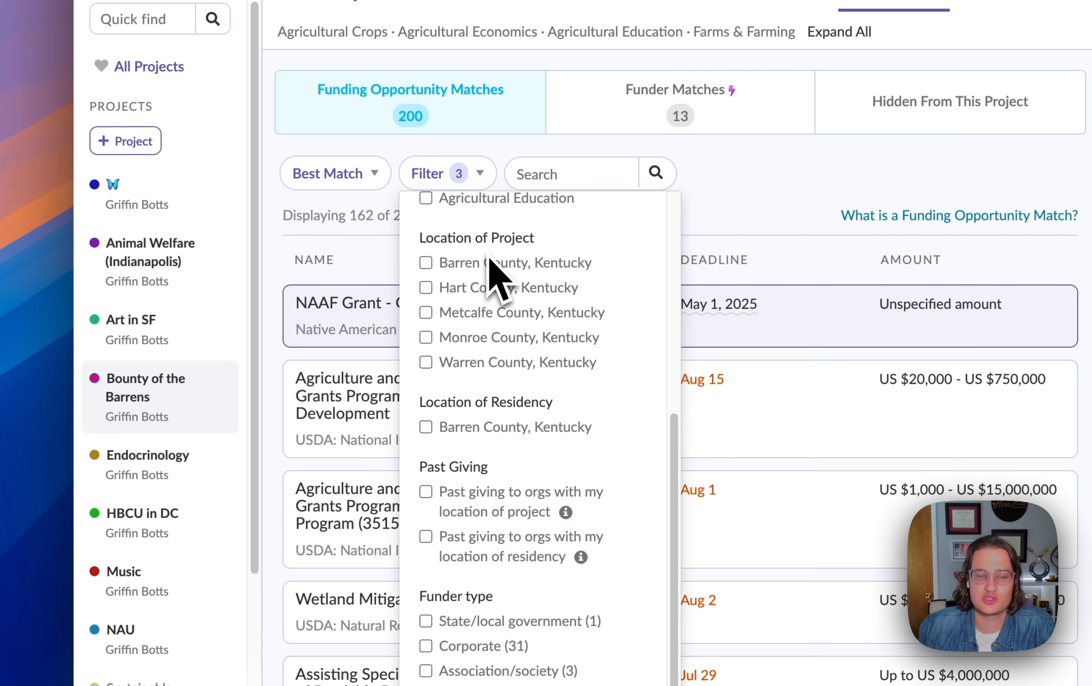
left_click(479, 268)
left_click(479, 268)
scroll(589, 345, "down", 2)
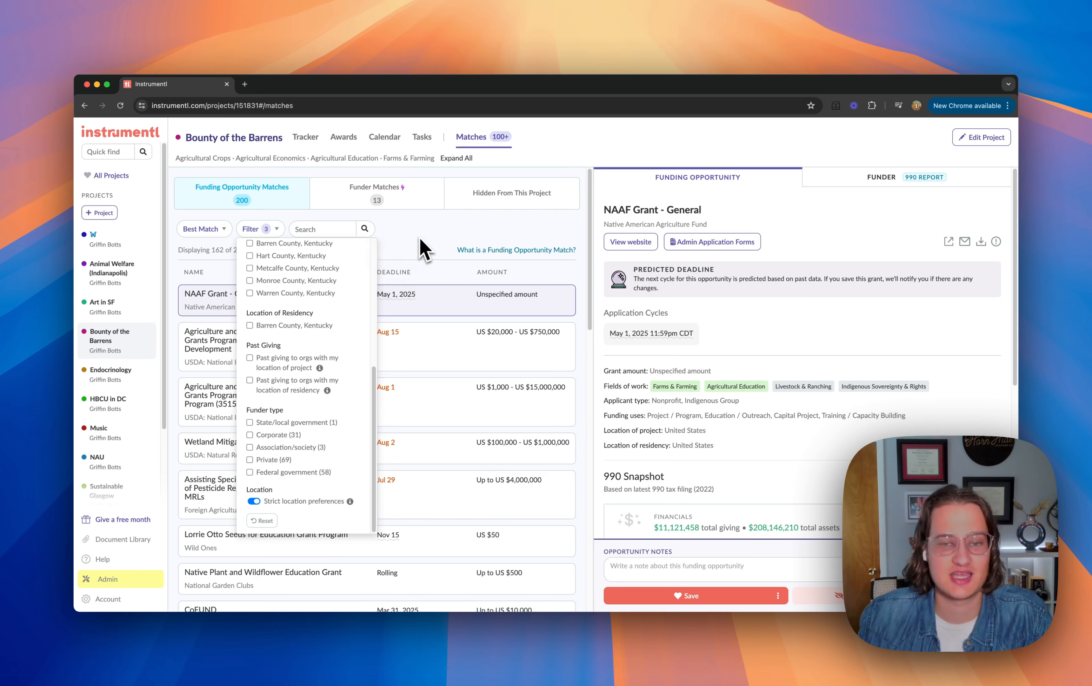
left_click(424, 247)
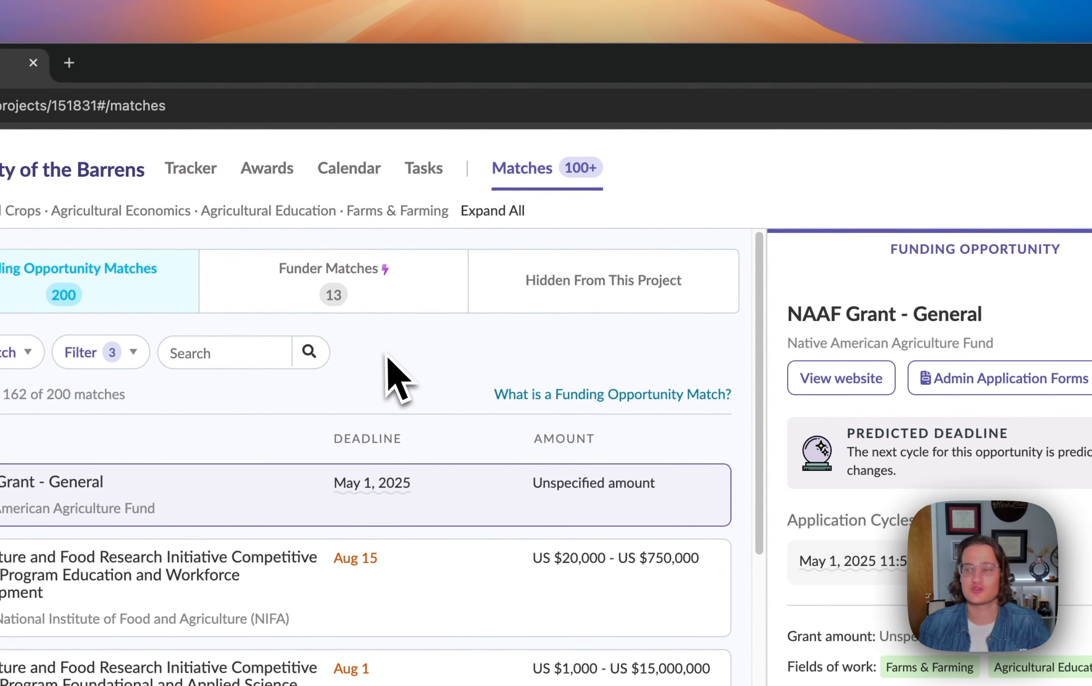